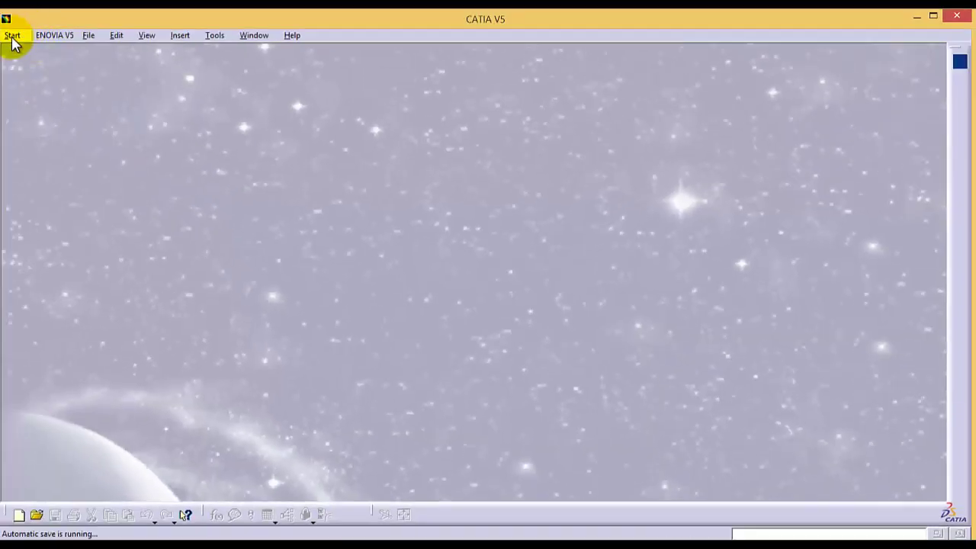
# - Create a new Part Design part named "exercise 1"
pyautogui.click(12, 35)
pyautogui.moveTo(32, 67)
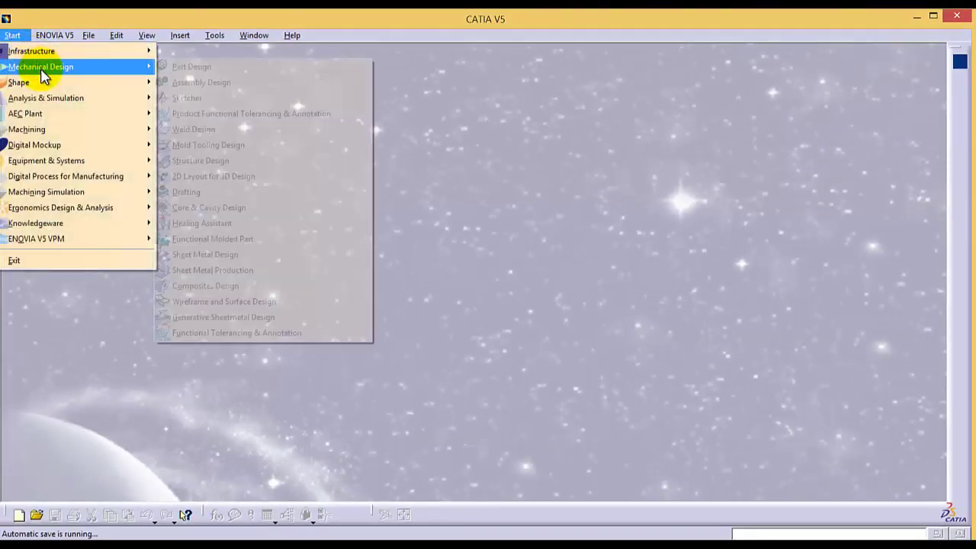
pyautogui.click(195, 67)
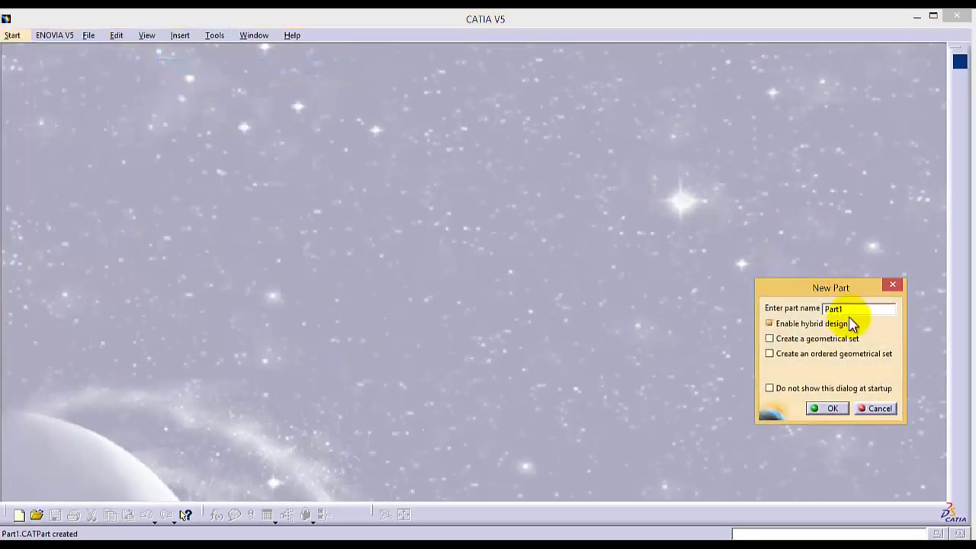
pyautogui.moveTo(843, 309); pyautogui.dragTo(805, 308)
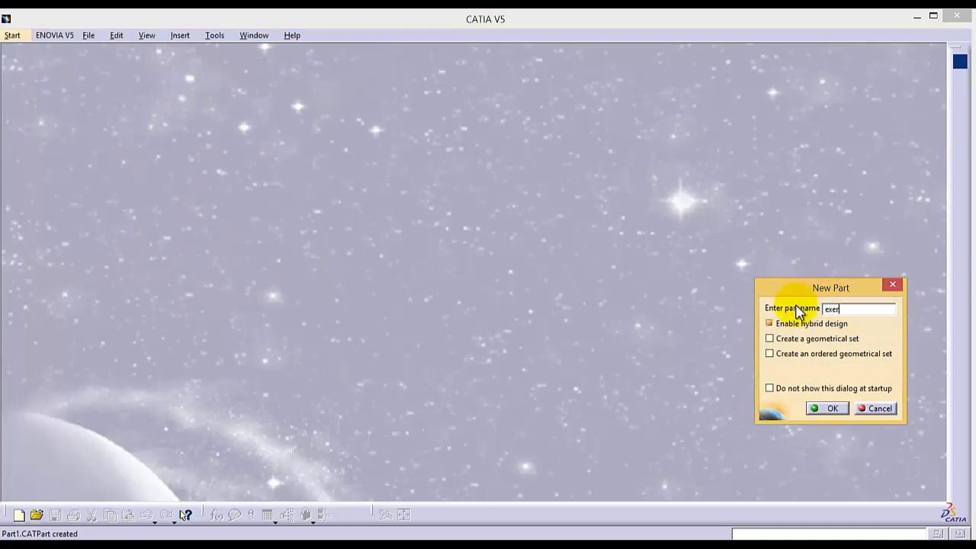
pyautogui.press('Return')
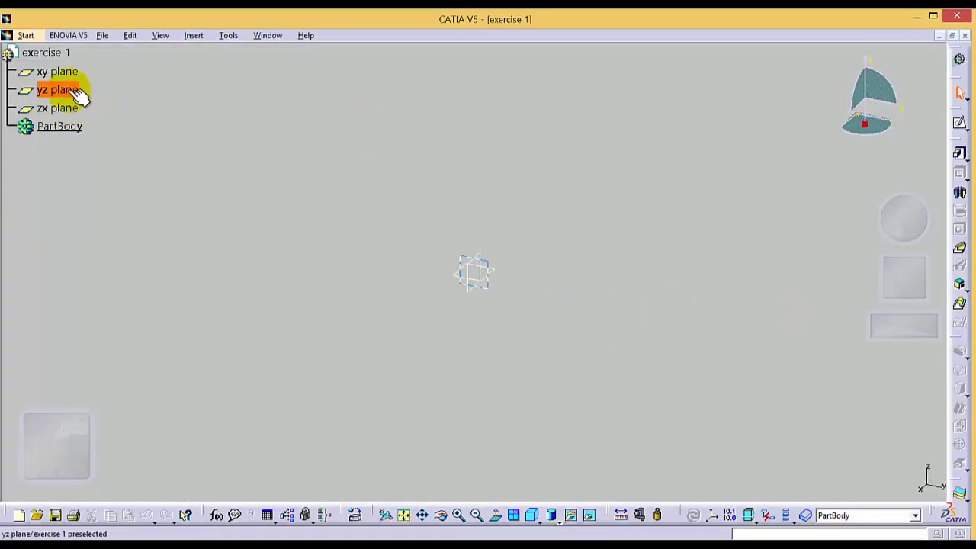
# - Start a sketch on the yz plane and draw a circle of about 18 mm radius centred on the origin
pyautogui.click(65, 90)
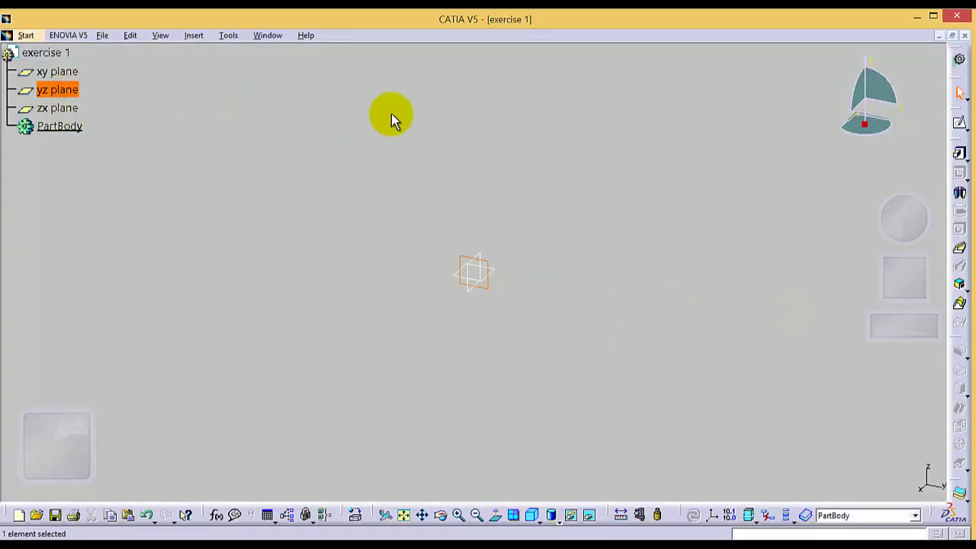
pyautogui.click(958, 125)
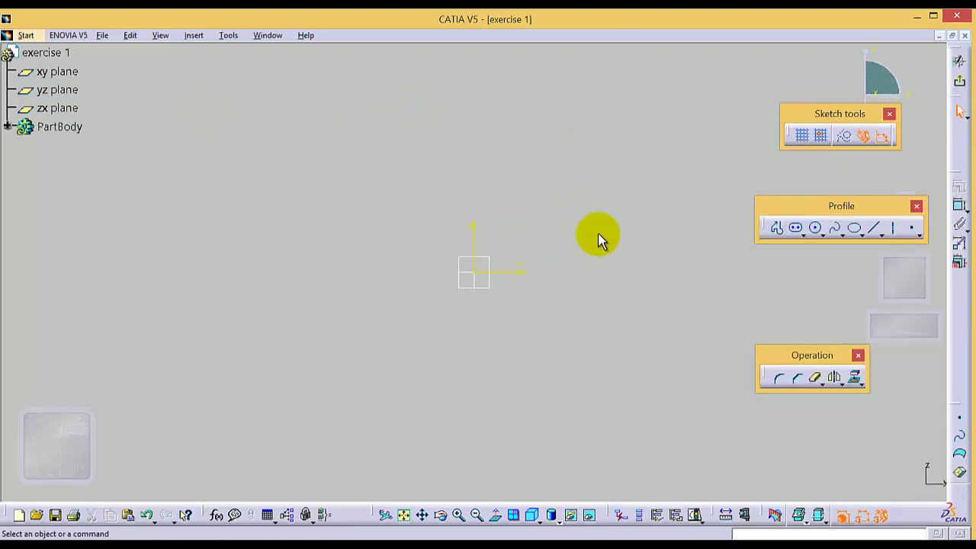
pyautogui.click(815, 228)
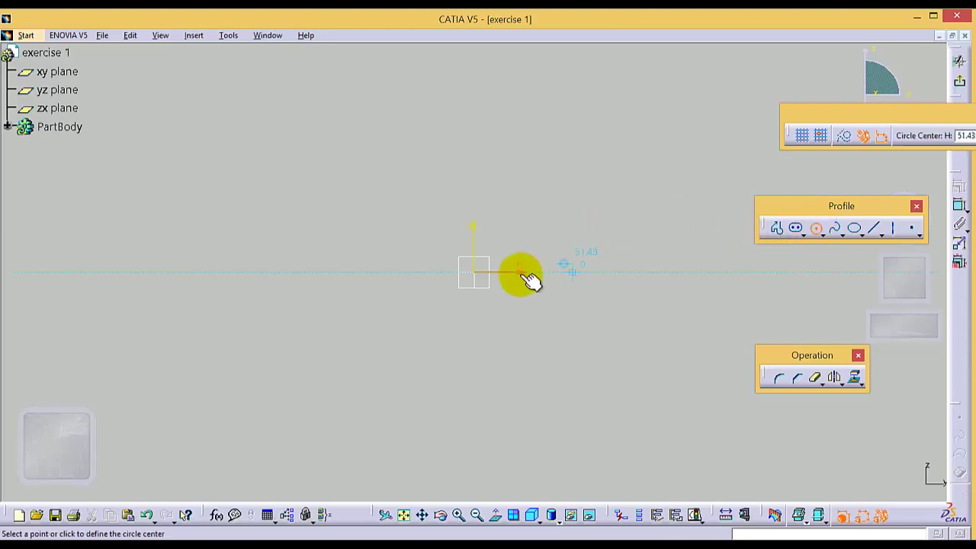
pyautogui.click(476, 271)
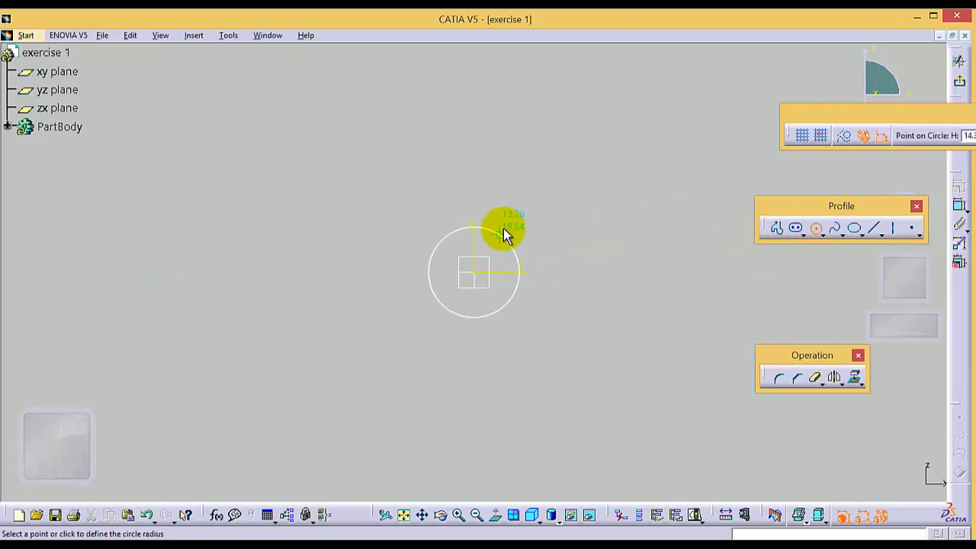
pyautogui.click(495, 246)
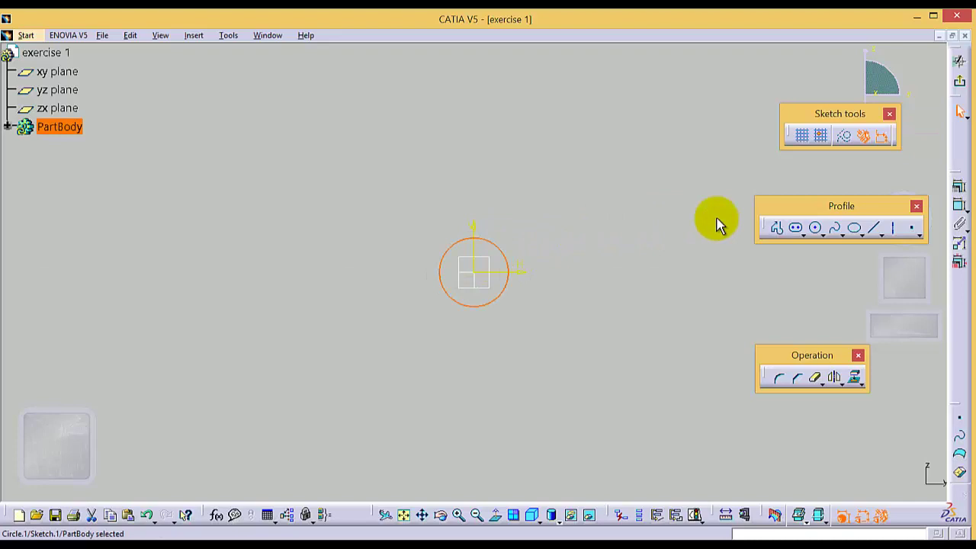
# - Draw two smaller circles about 99 mm to the right of the origin, one about 53 mm above and one about 39 mm below it
pyautogui.click(816, 228)
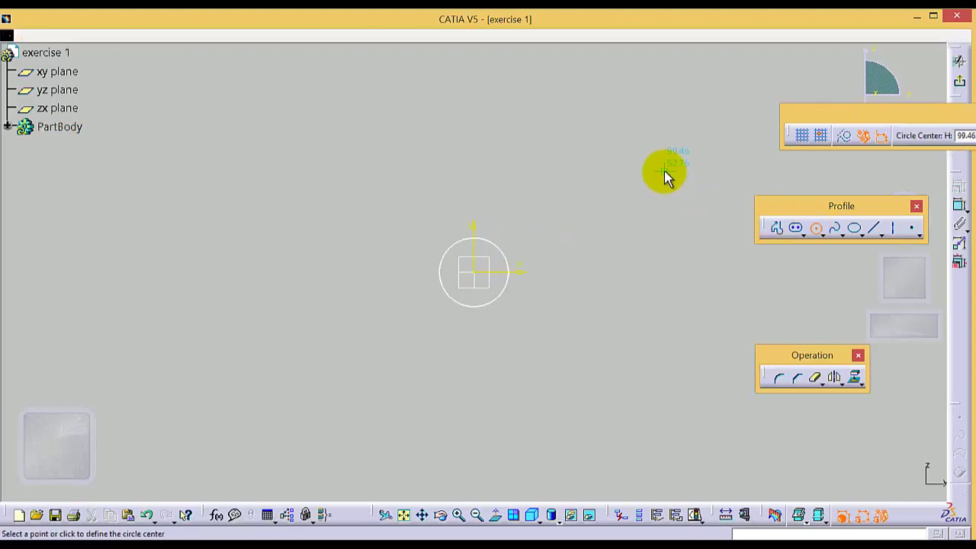
pyautogui.click(664, 172)
pyautogui.click(681, 189)
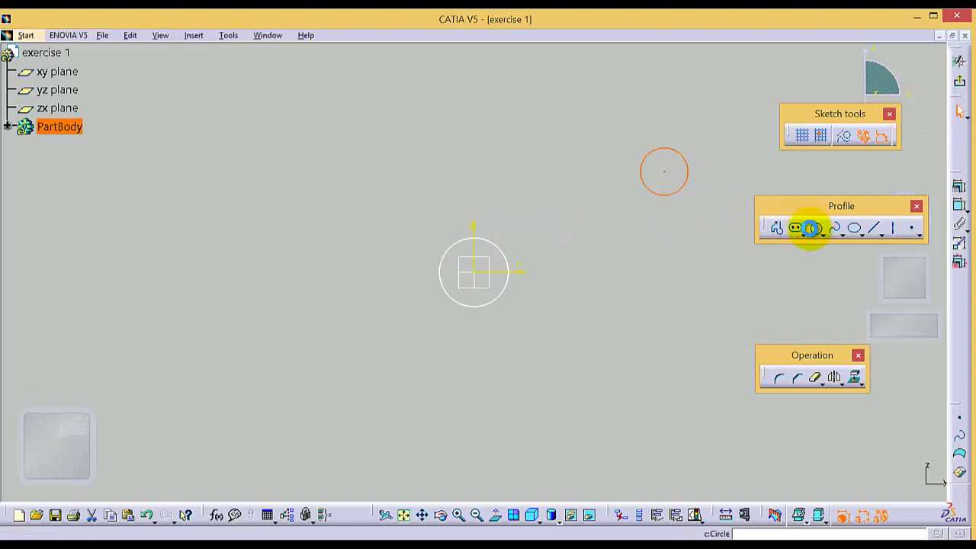
pyautogui.click(814, 227)
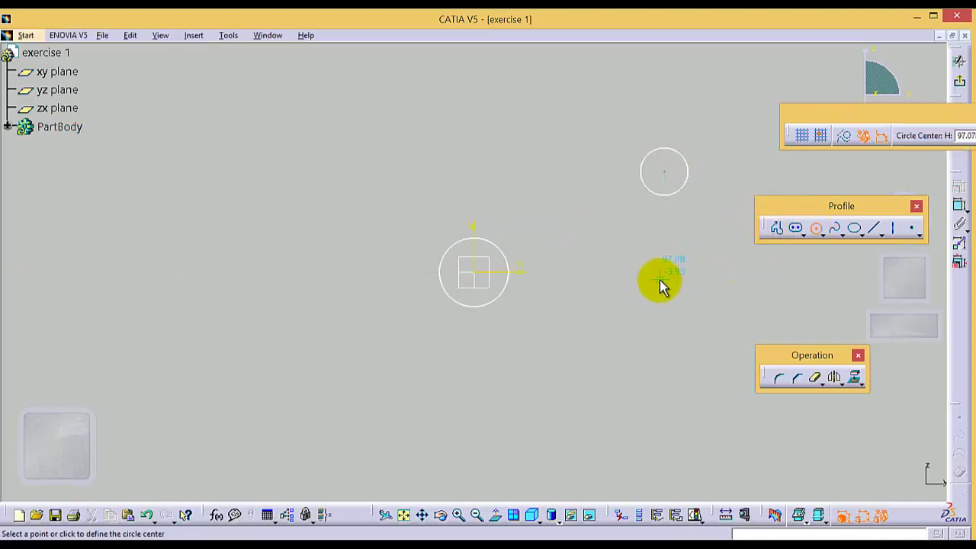
pyautogui.click(664, 347)
pyautogui.click(678, 371)
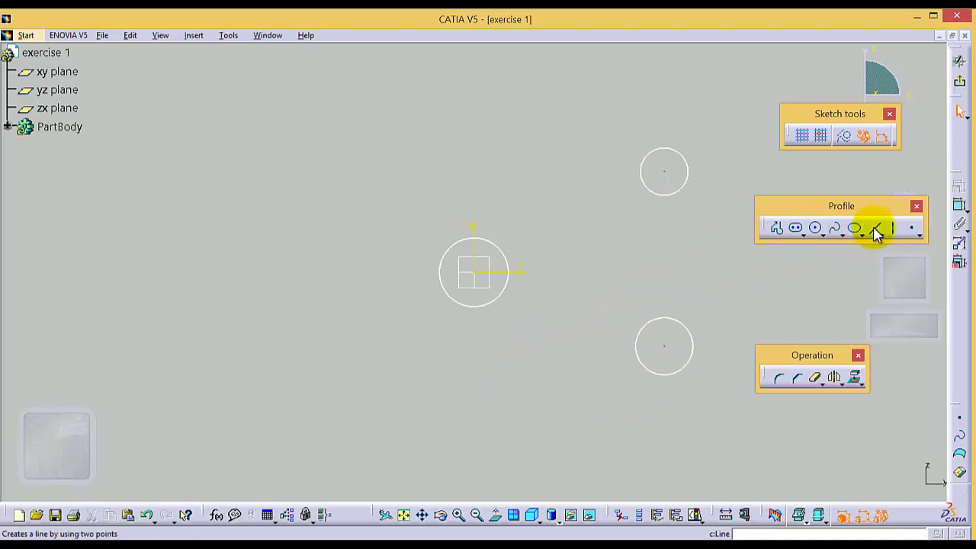
# - Draw three lines linking the circles in a triangle: origin to upper circle, upper to lower circle, and lower circle back to origin circle
pyautogui.click(876, 230)
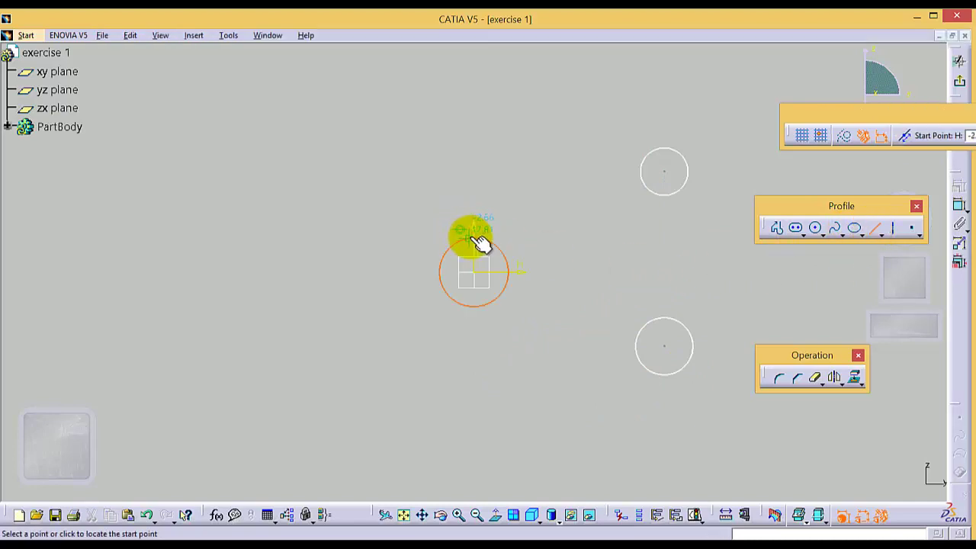
pyautogui.click(476, 239)
pyautogui.click(647, 161)
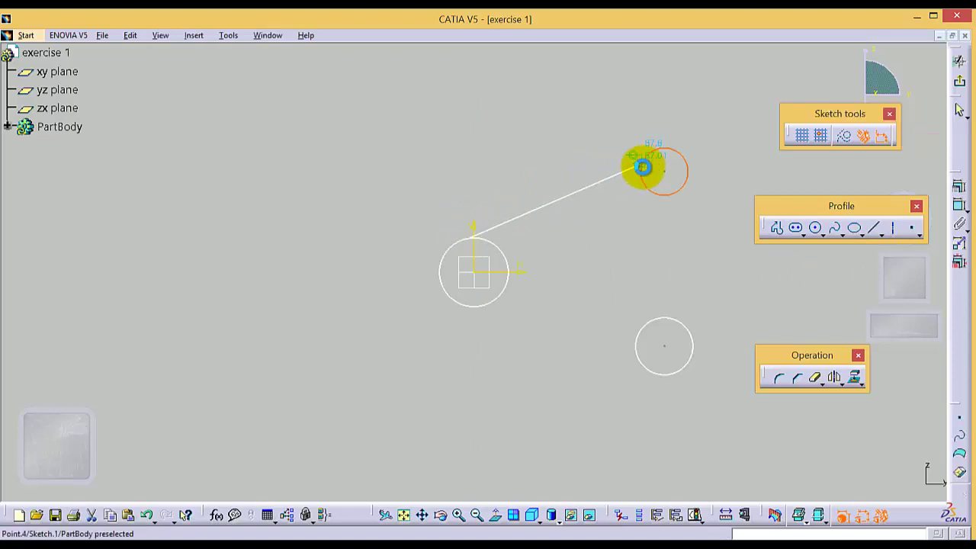
pyautogui.click(873, 231)
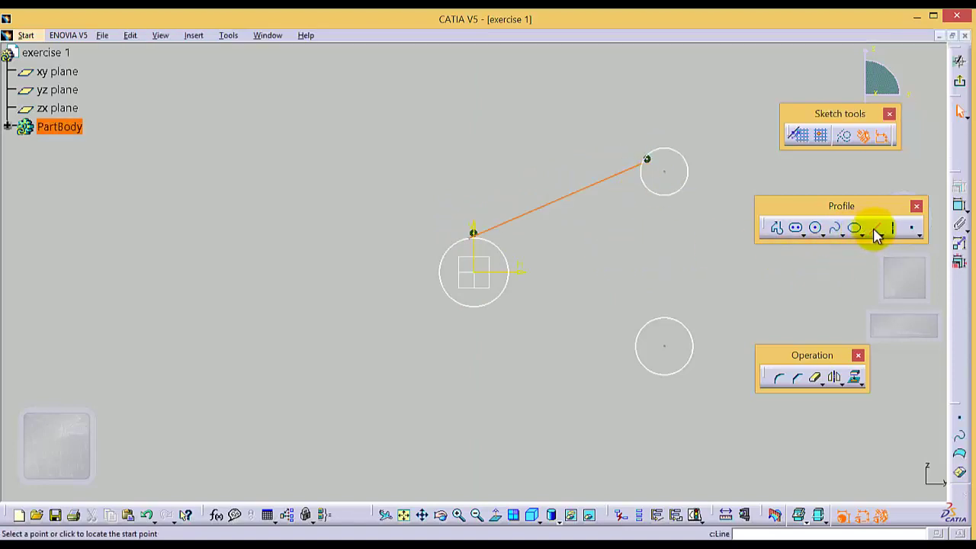
pyautogui.click(687, 183)
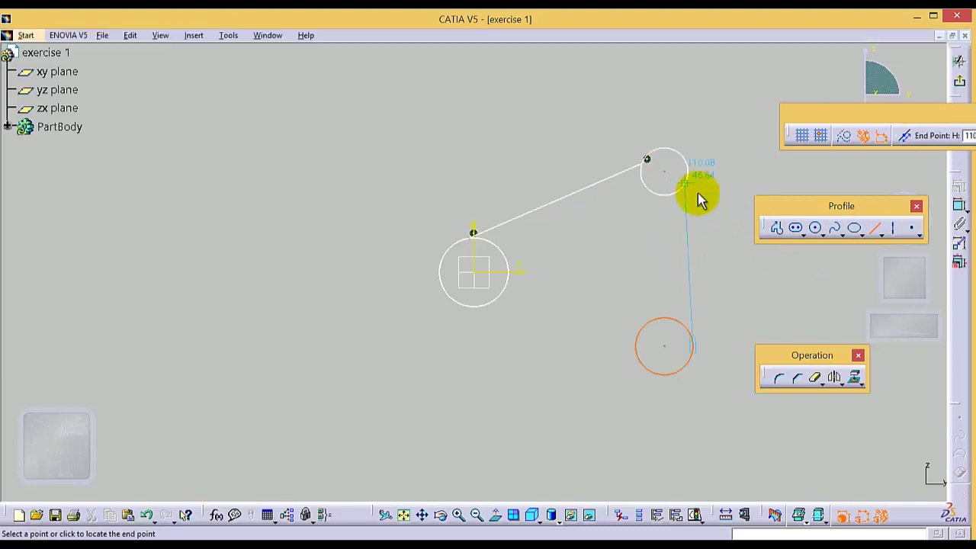
pyautogui.click(690, 330)
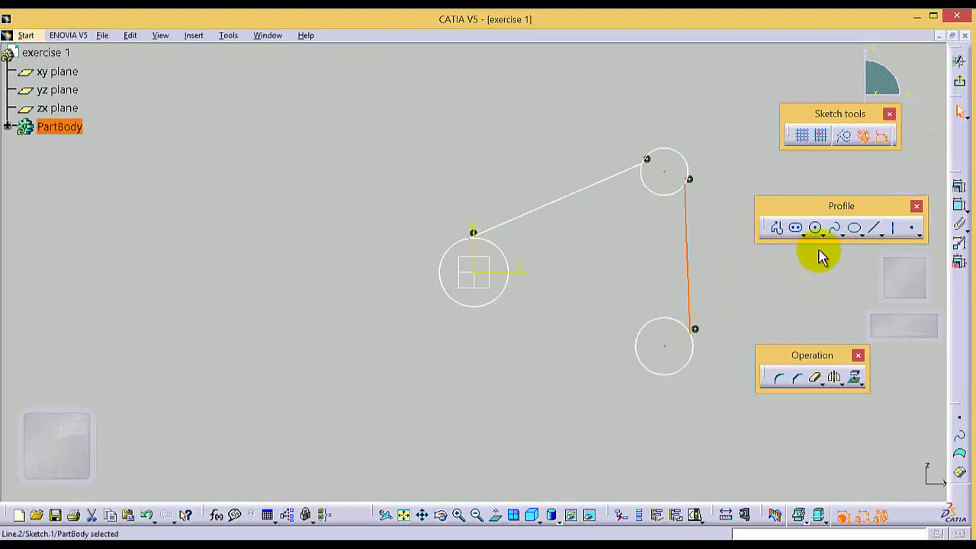
pyautogui.click(874, 230)
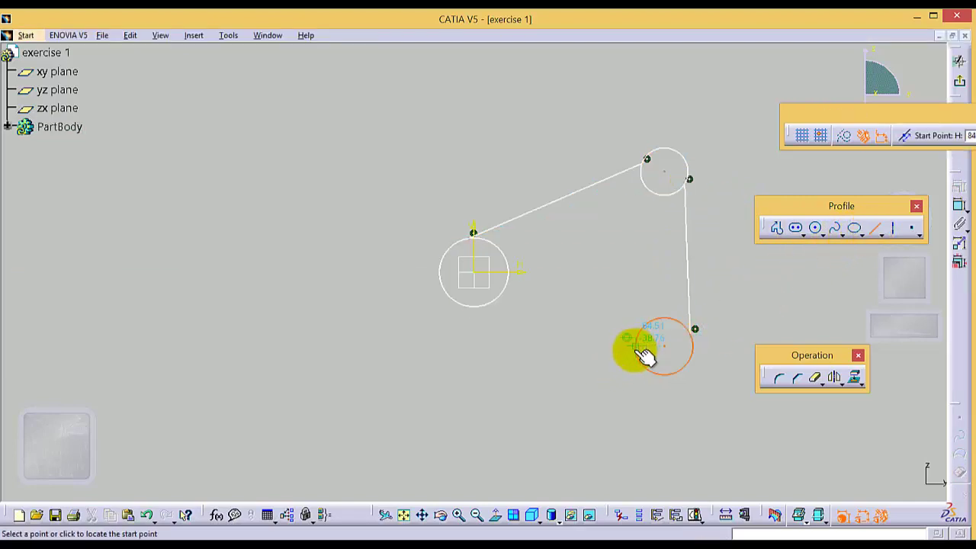
pyautogui.click(635, 353)
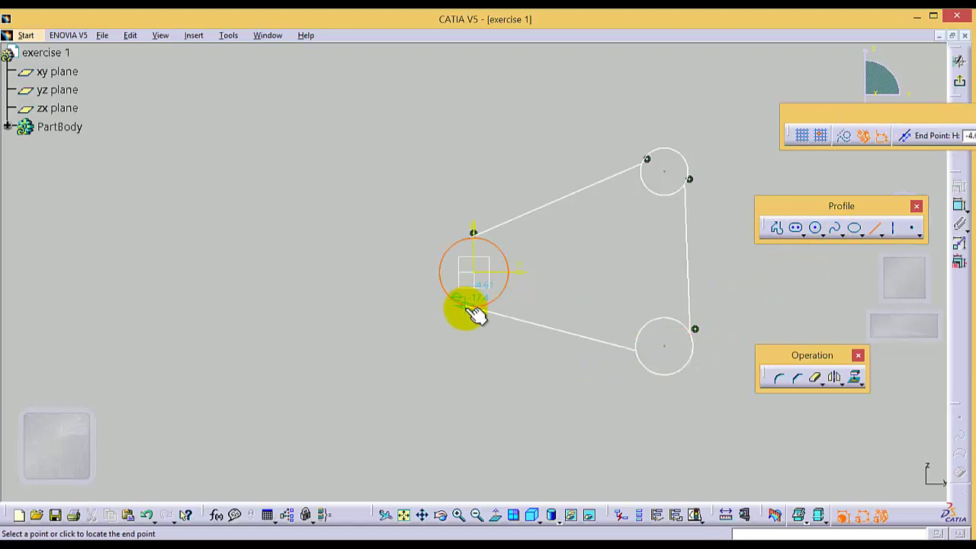
pyautogui.click(468, 305)
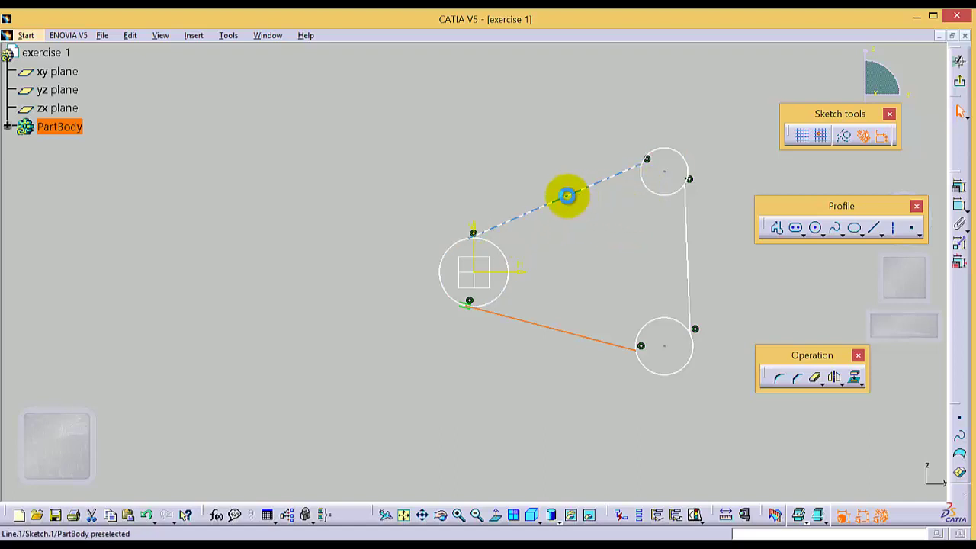
# - Apply a Tangency constraint between the upper sloping line and the circle at the origin
pyautogui.click(567, 195)
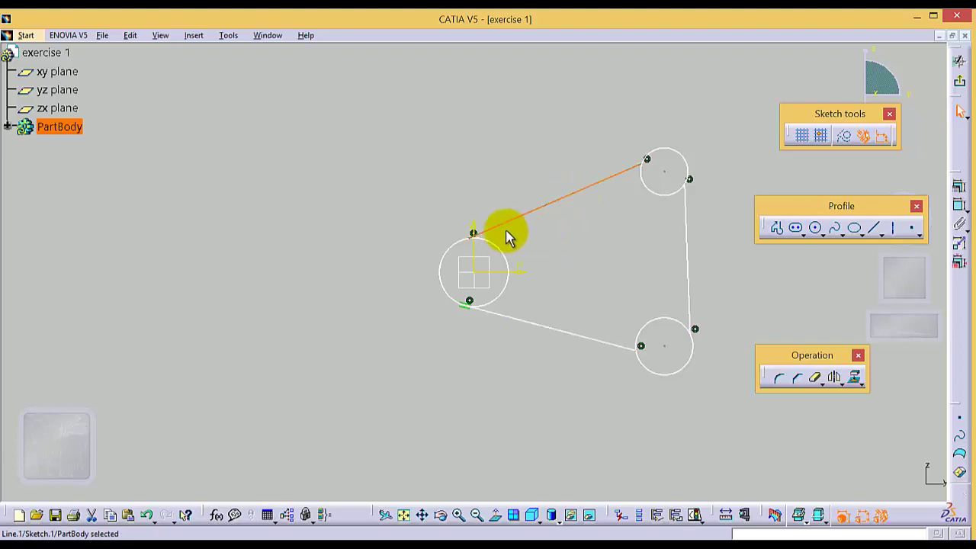
pyautogui.keyDown('ctrl'); pyautogui.click(499, 253); pyautogui.keyUp('ctrl')
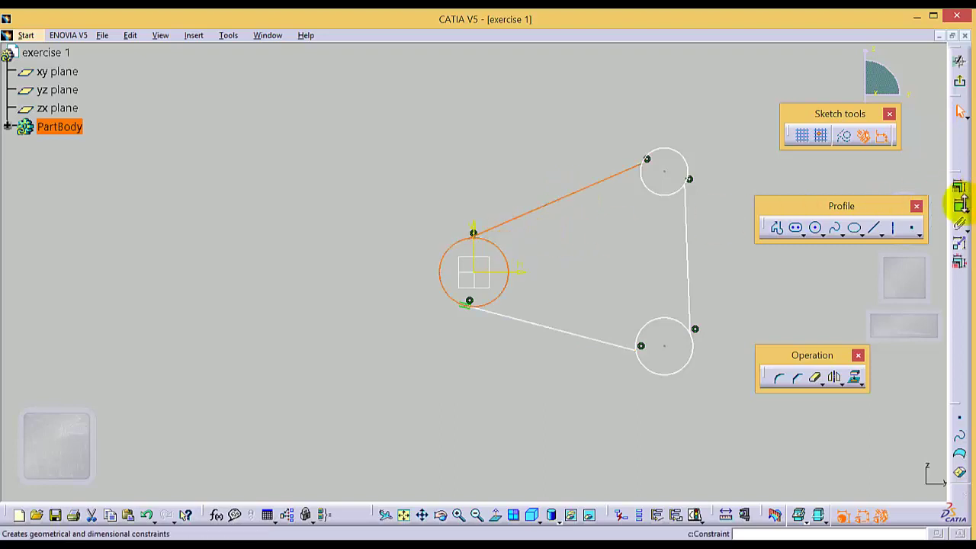
pyautogui.click(959, 191)
pyautogui.moveTo(696, 220); pyautogui.dragTo(785, 202)
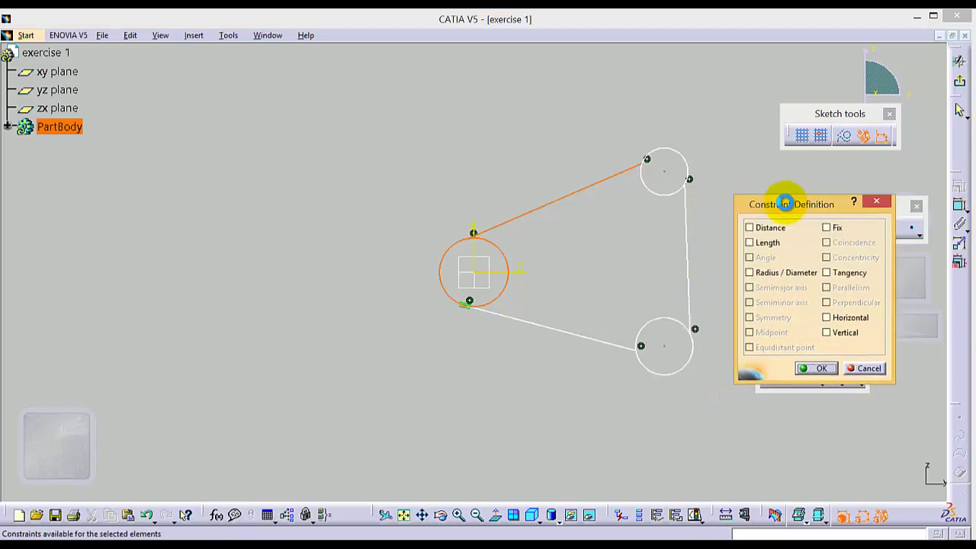
pyautogui.click(827, 272)
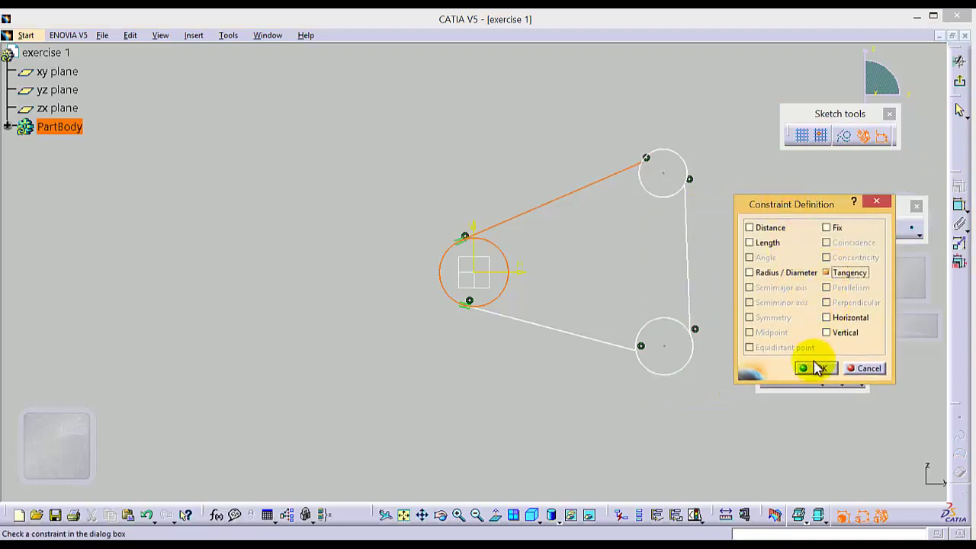
pyautogui.click(815, 368)
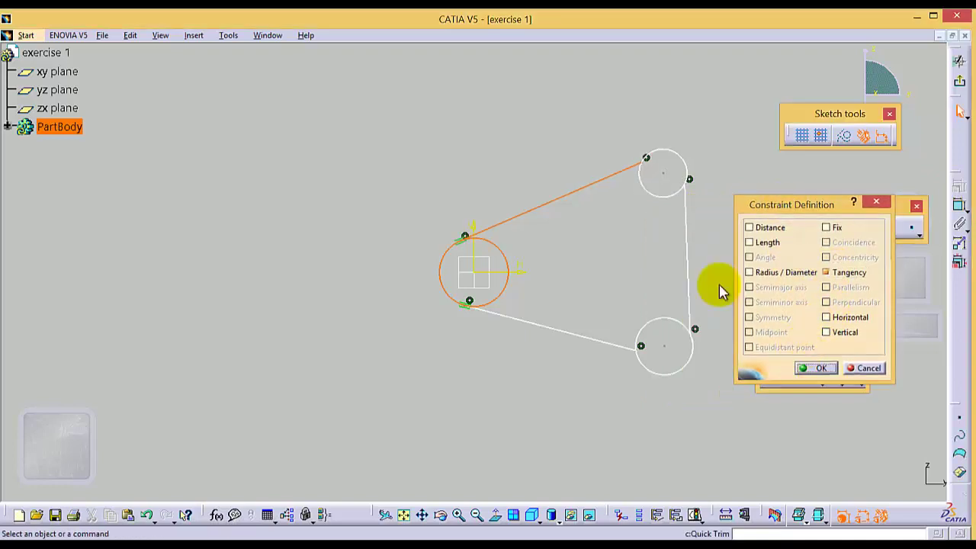
# - Apply a Tangency constraint between the upper sloping line and the upper right circle
pyautogui.keyDown('ctrl'); pyautogui.click(645, 183); pyautogui.keyUp('ctrl')
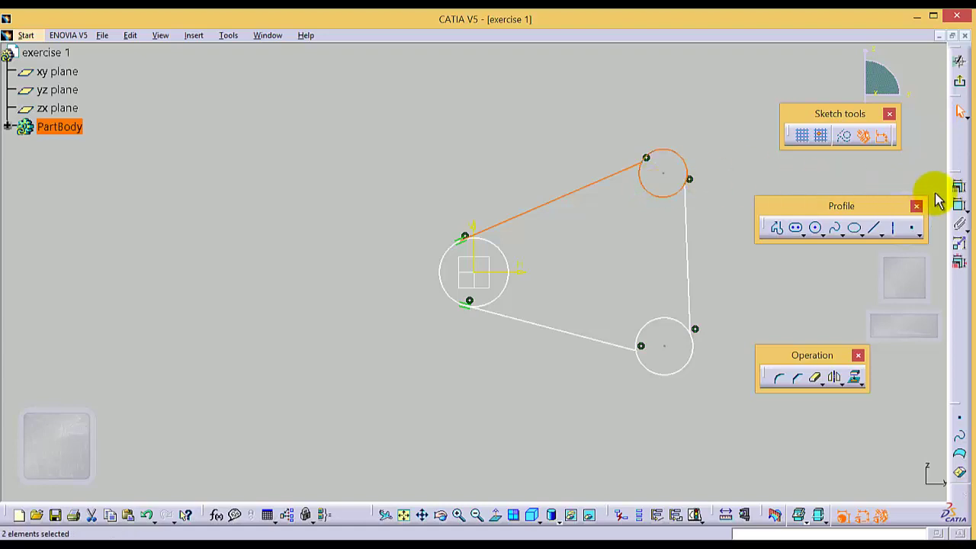
pyautogui.click(958, 189)
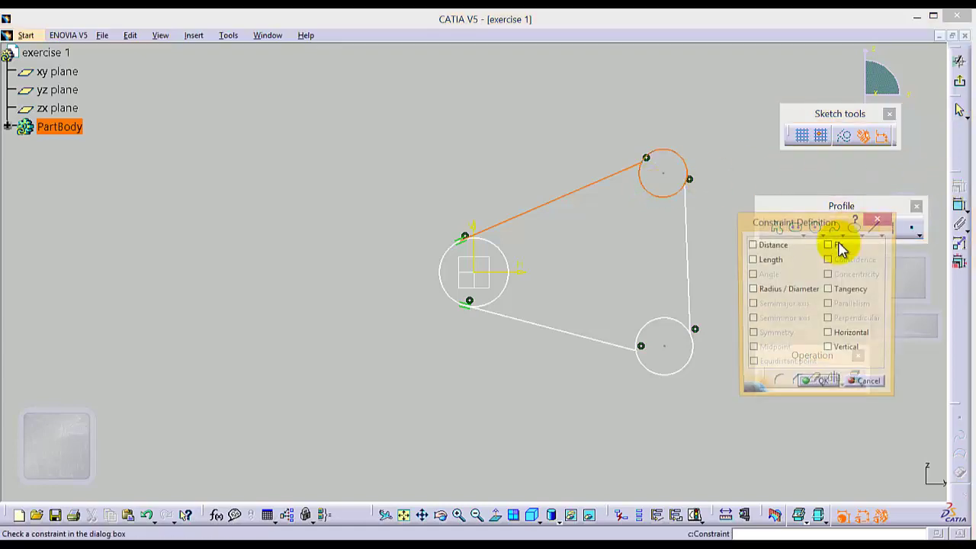
pyautogui.click(828, 289)
pyautogui.click(816, 386)
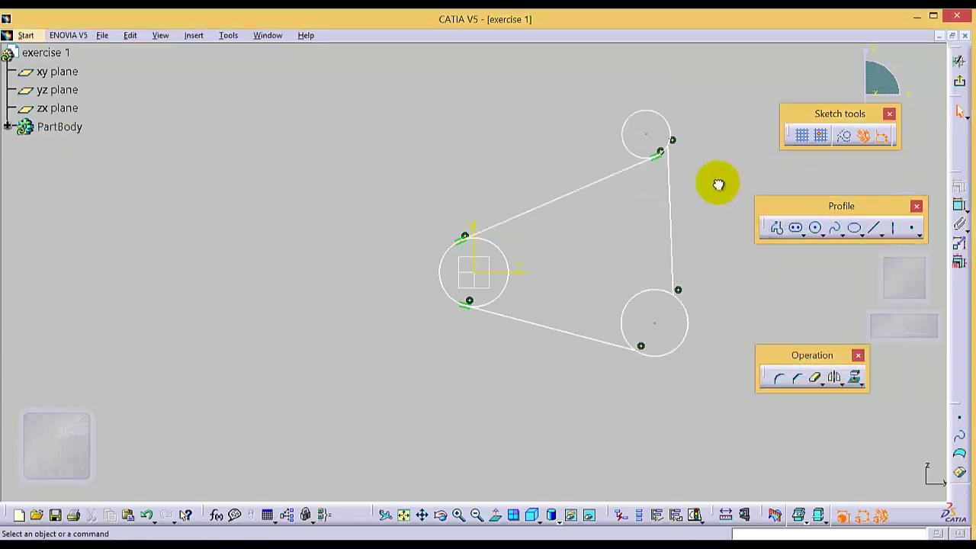
# - Apply a Tangency constraint between the near-vertical right line and the upper right circle
pyautogui.click(668, 172)
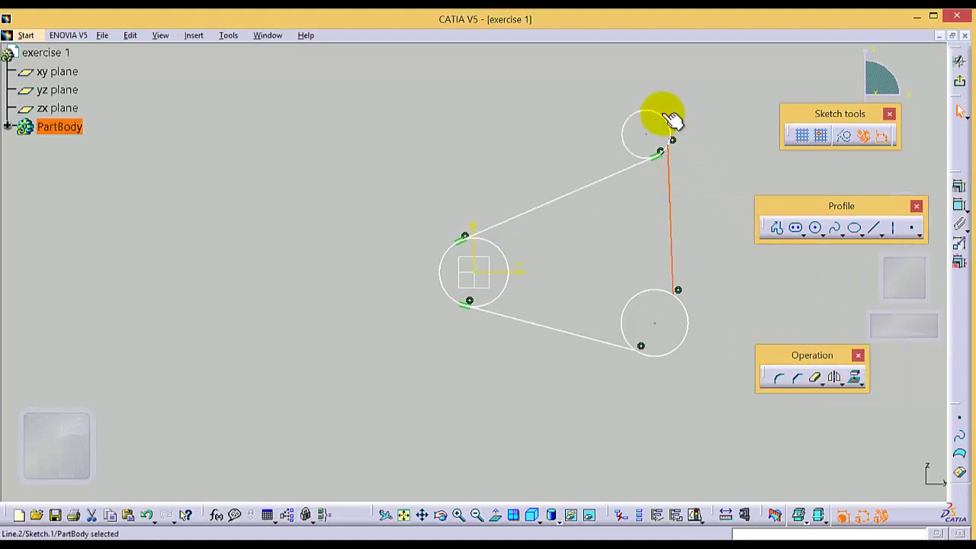
pyautogui.keyDown('ctrl'); pyautogui.click(659, 113); pyautogui.keyUp('ctrl')
pyautogui.click(958, 187)
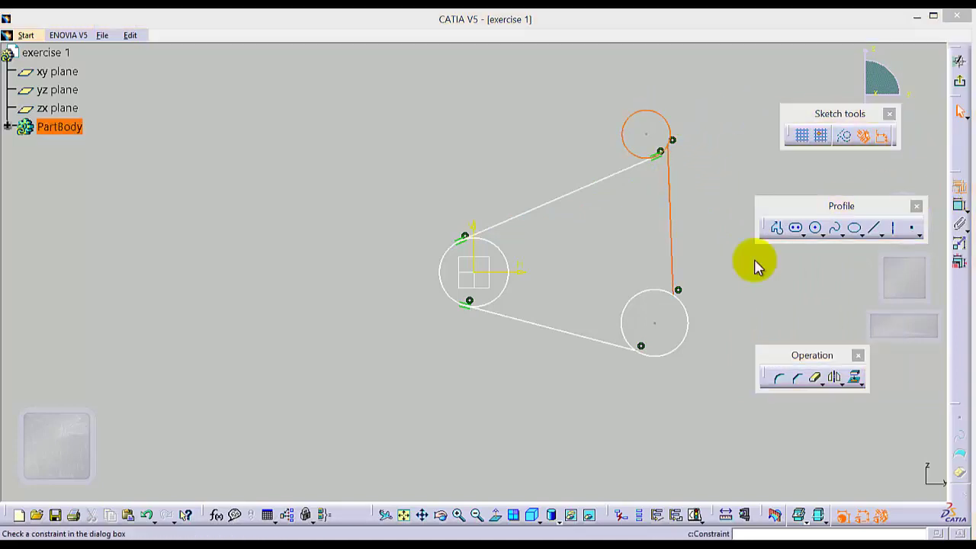
pyautogui.click(829, 290)
pyautogui.click(821, 386)
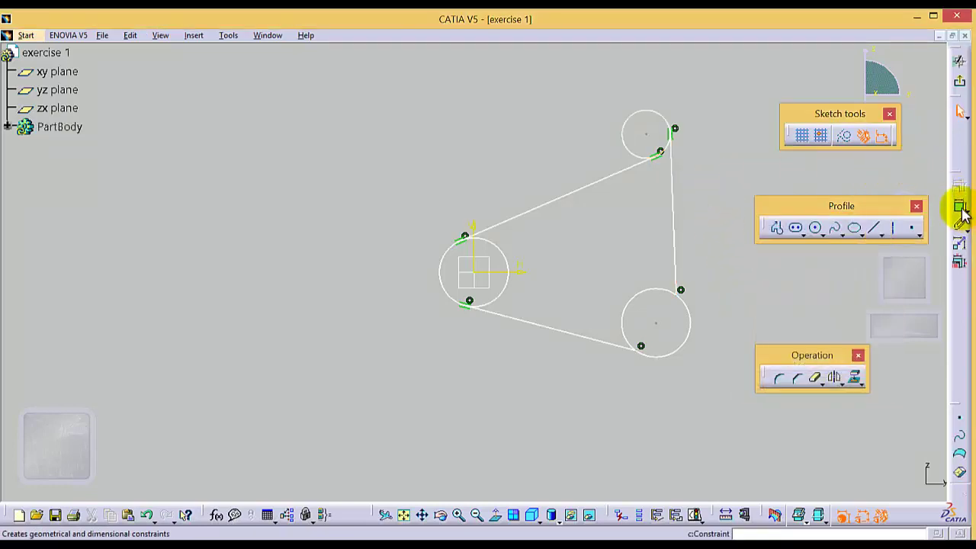
# - Apply a Tangency constraint between the near-vertical right line and the lower right circle
pyautogui.click(671, 249)
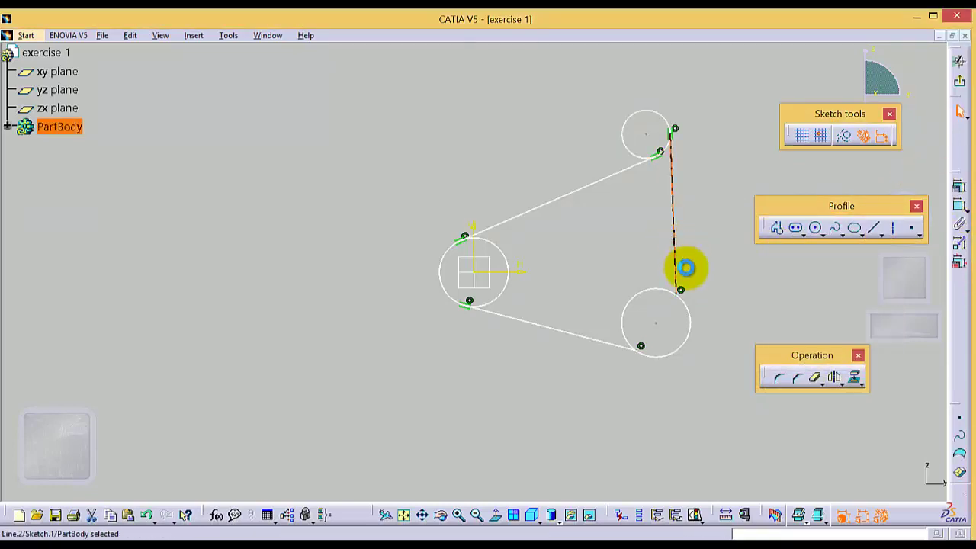
pyautogui.keyDown('ctrl'); pyautogui.click(695, 308); pyautogui.keyUp('ctrl')
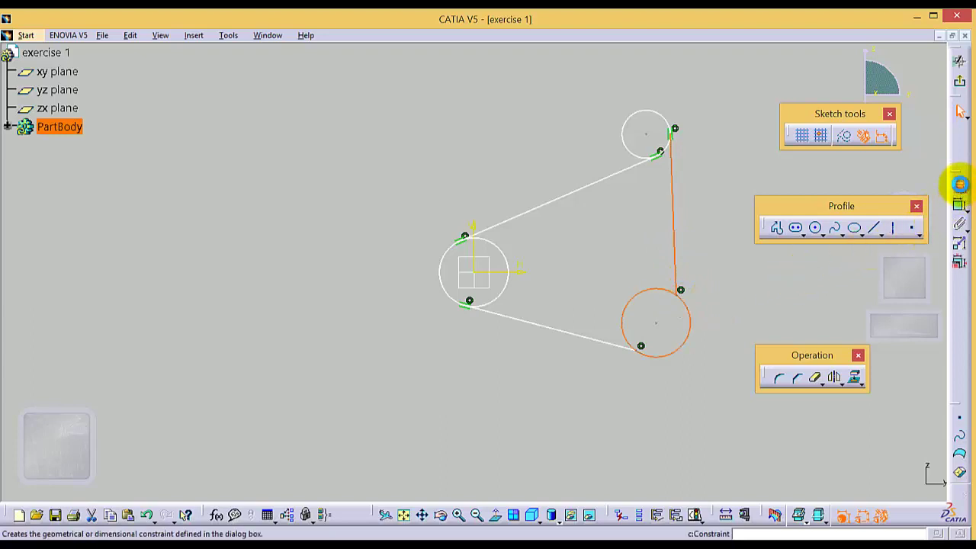
pyautogui.click(959, 185)
pyautogui.click(829, 290)
pyautogui.click(813, 386)
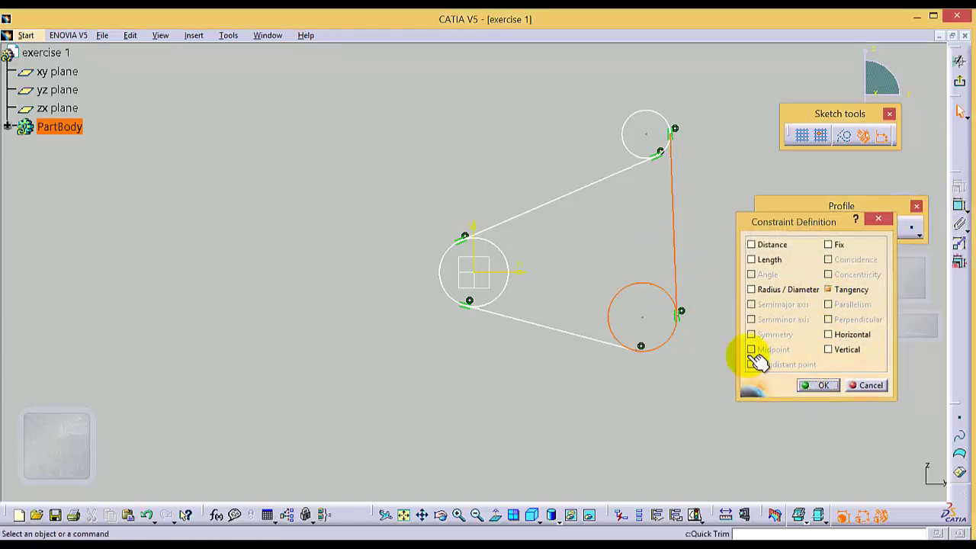
# - Apply a Tangency constraint between the lower sloping line and the lower right circle
pyautogui.click(578, 332)
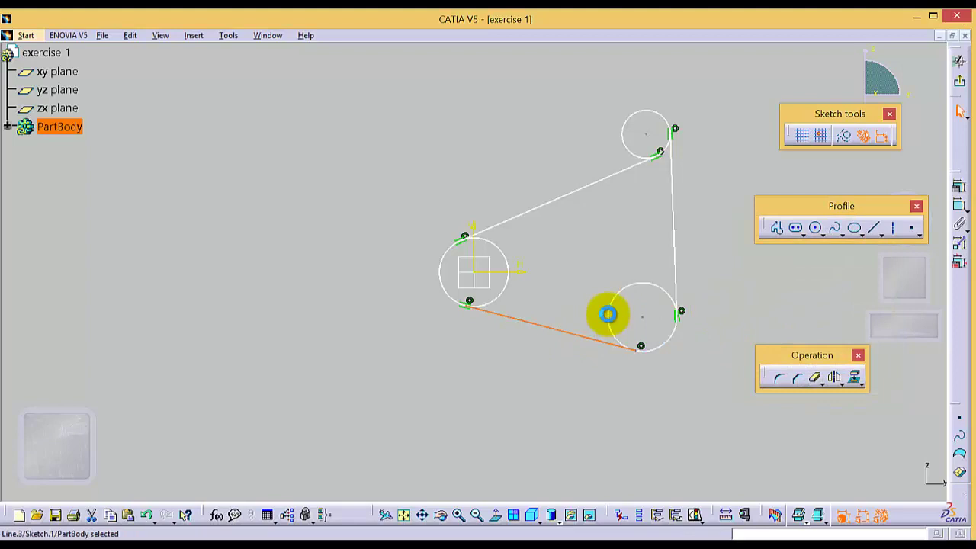
pyautogui.keyDown('ctrl'); pyautogui.click(608, 314); pyautogui.keyUp('ctrl')
pyautogui.click(959, 185)
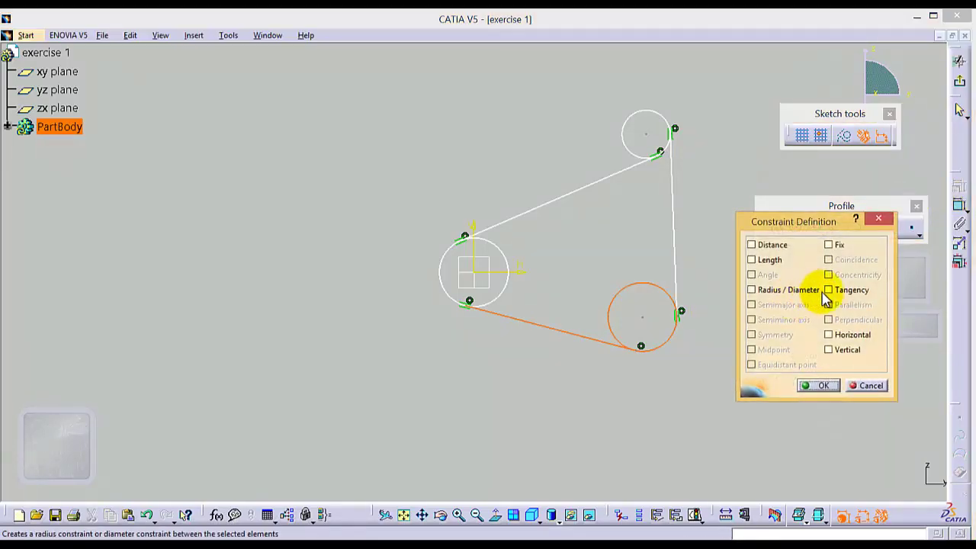
pyautogui.click(828, 290)
pyautogui.click(815, 386)
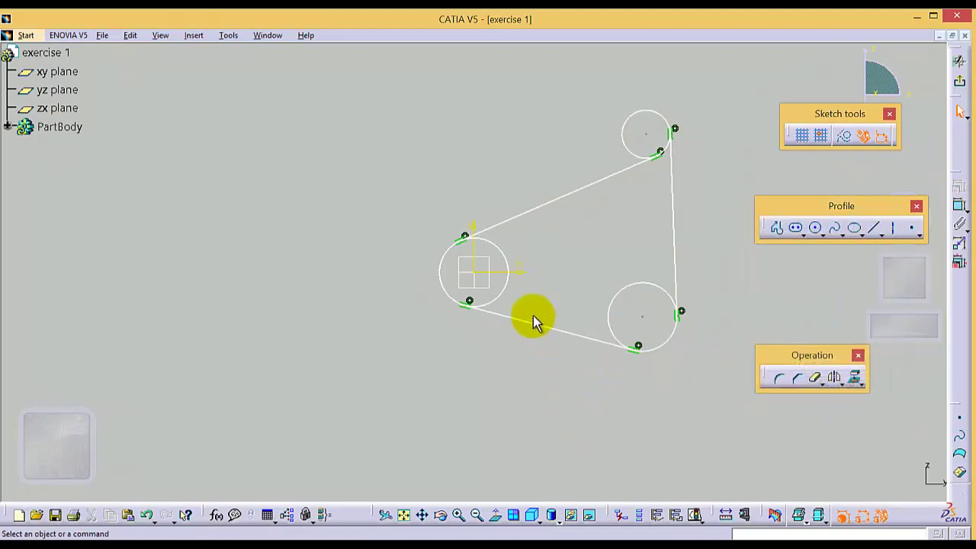
# - Apply a Tangency constraint between the lower sloping line and the circle at the origin
pyautogui.click(501, 289)
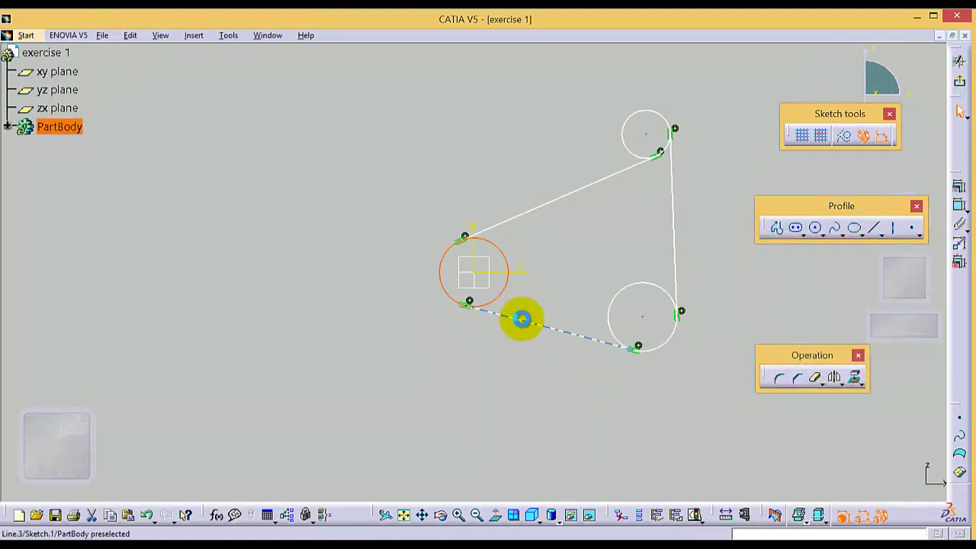
pyautogui.keyDown('ctrl'); pyautogui.click(521, 318); pyautogui.keyUp('ctrl')
pyautogui.click(959, 185)
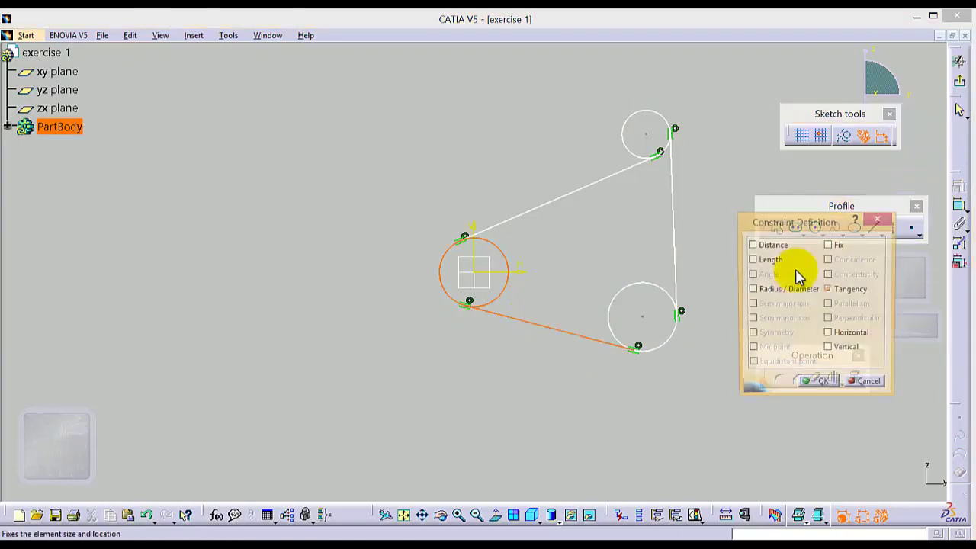
pyautogui.click(832, 290)
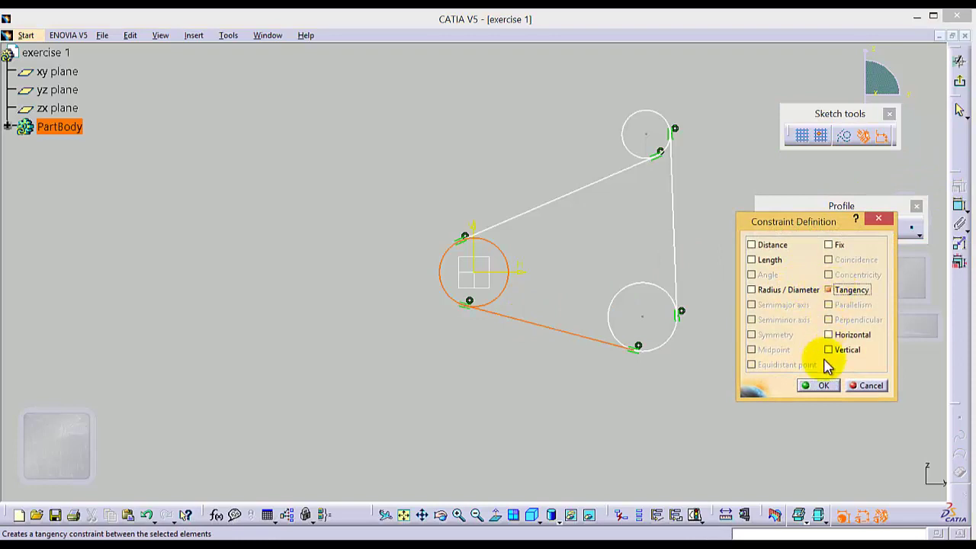
pyautogui.click(814, 385)
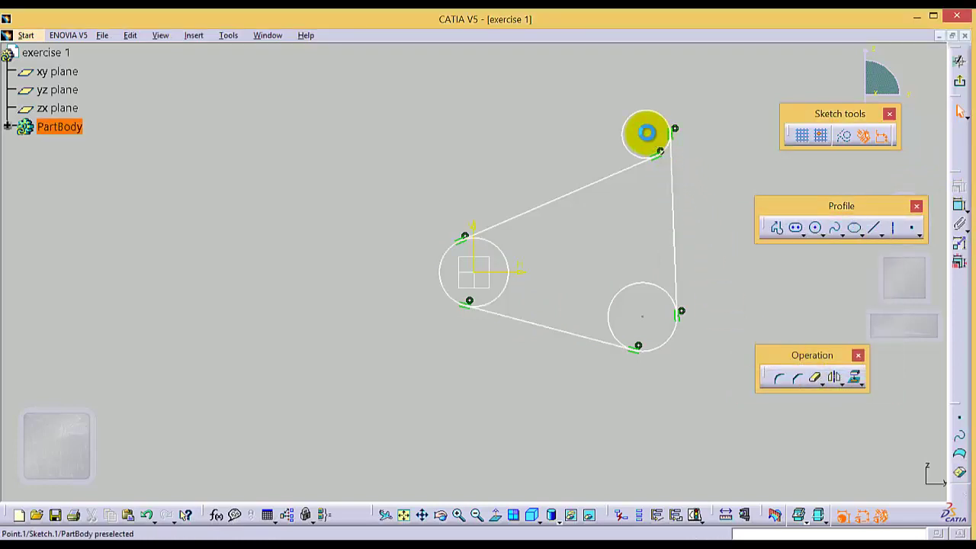
# - Move the upper right circle's centre slightly right and down so the circle lies inside the profile, below the upper sloping line
pyautogui.moveTo(650, 137)
pyautogui.mouseDown()
pyautogui.moveTo(655, 177)
pyautogui.moveTo(645, 126)
pyautogui.moveTo(659, 137)
pyautogui.mouseUp()
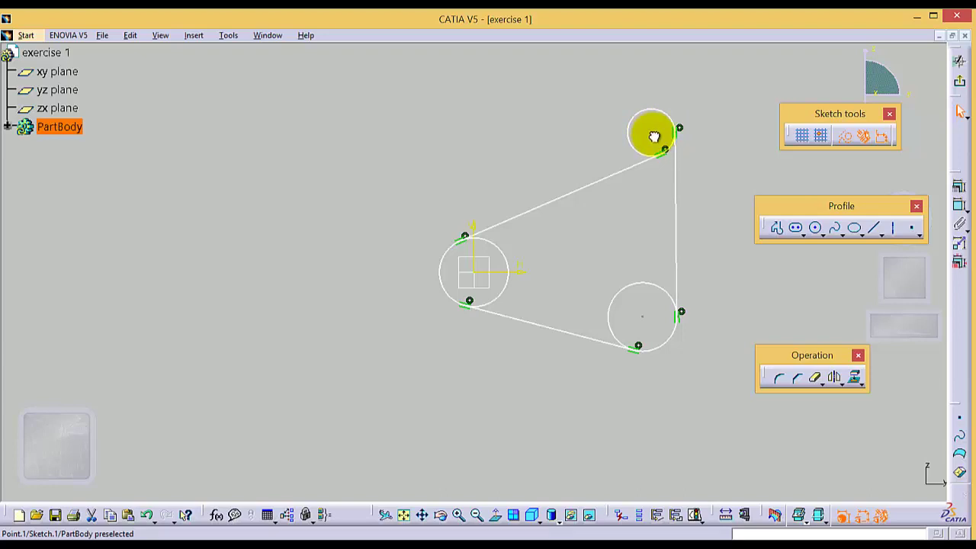
pyautogui.moveTo(656, 140); pyautogui.dragTo(658, 188)
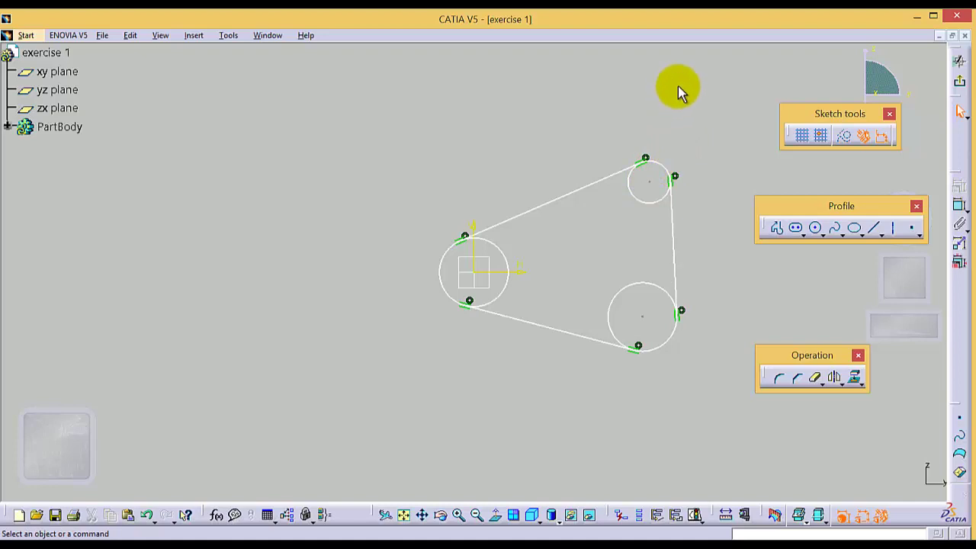
# - Dimension the circle at the origin, switch the dimension to Radius and set it to 40 mm
pyautogui.click(440, 267)
pyautogui.click(959, 206)
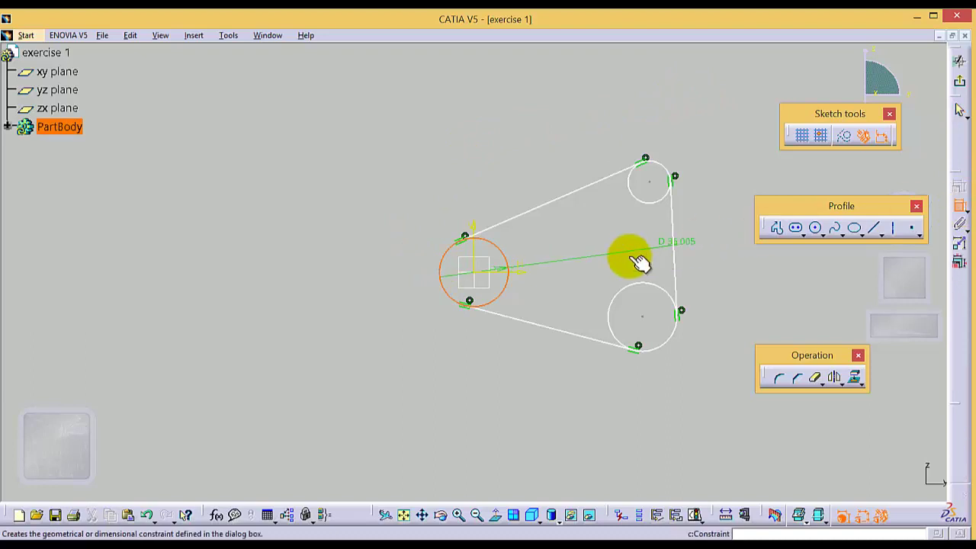
pyautogui.click(417, 221)
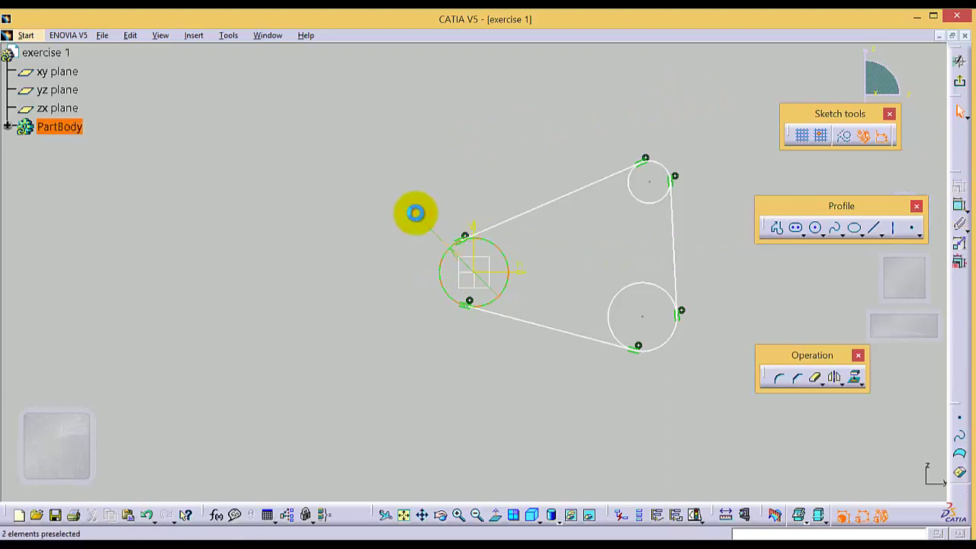
pyautogui.doubleClick(417, 221)
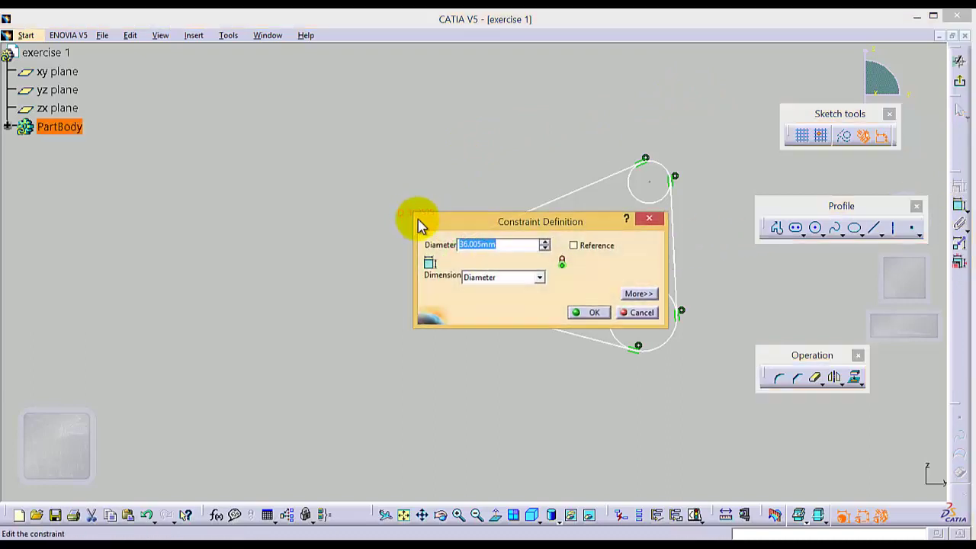
pyautogui.click(499, 276)
pyautogui.click(501, 298)
pyautogui.doubleClick(502, 250)
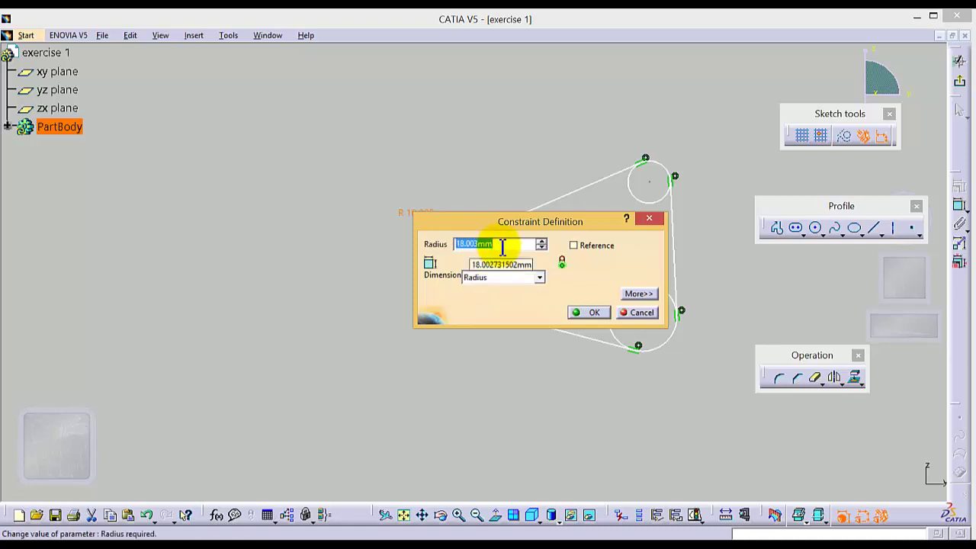
pyautogui.write('40')
pyautogui.press('Return')
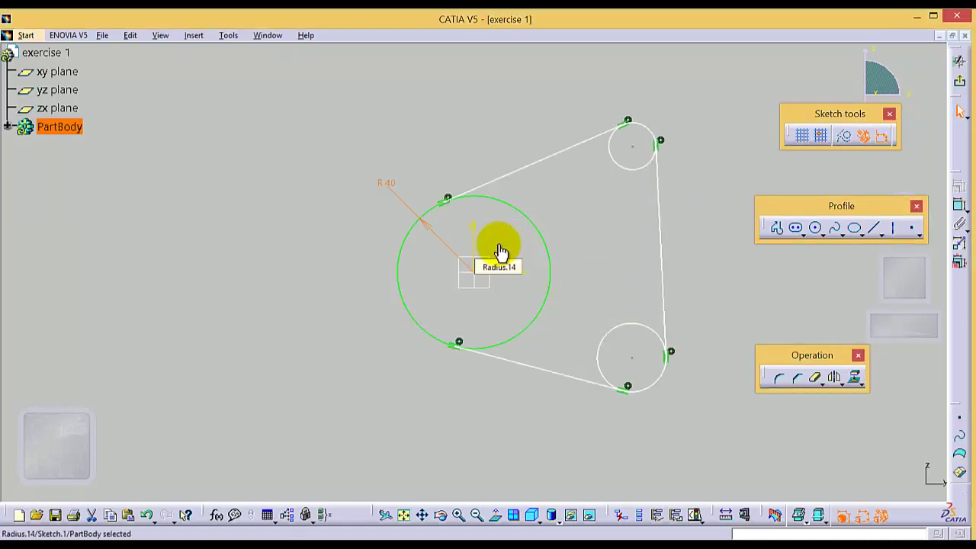
# - Add a radius dimension to the upper right circle and set it to 20 mm
pyautogui.click(612, 155)
pyautogui.click(959, 207)
pyautogui.click(638, 87)
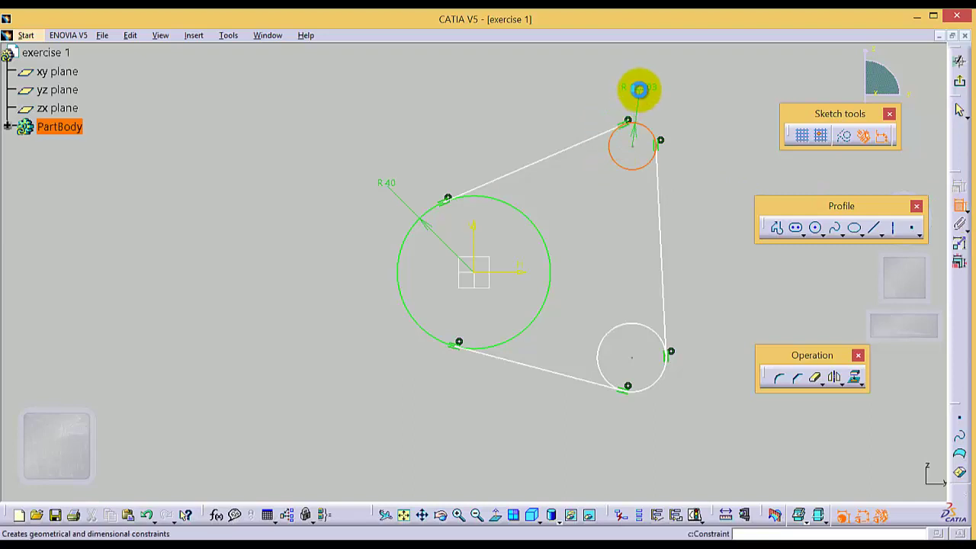
pyautogui.doubleClick(640, 92)
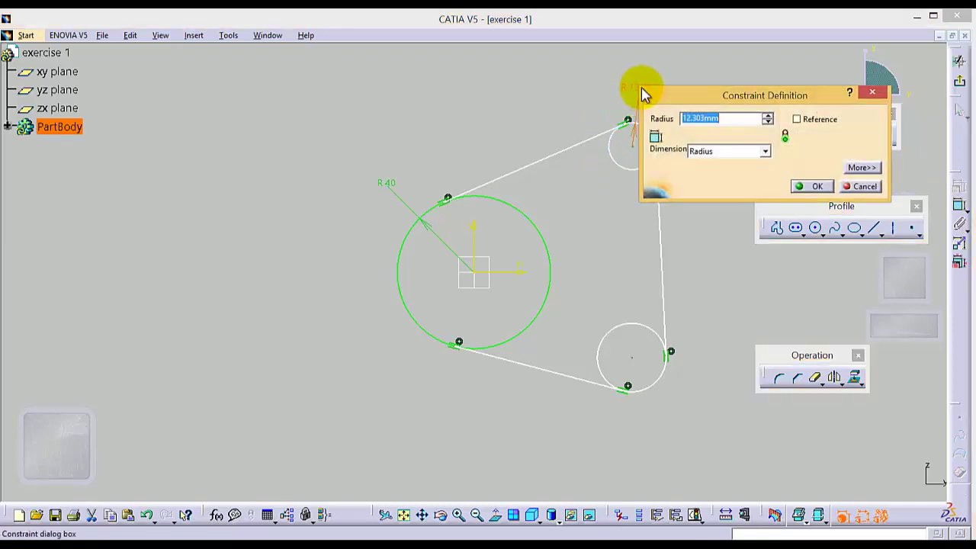
pyautogui.press('Return')
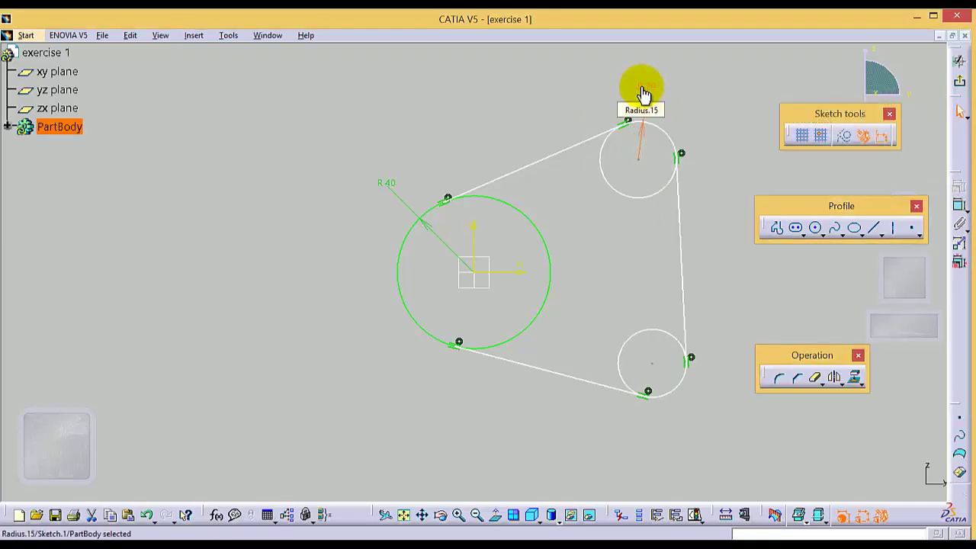
pyautogui.click(655, 304)
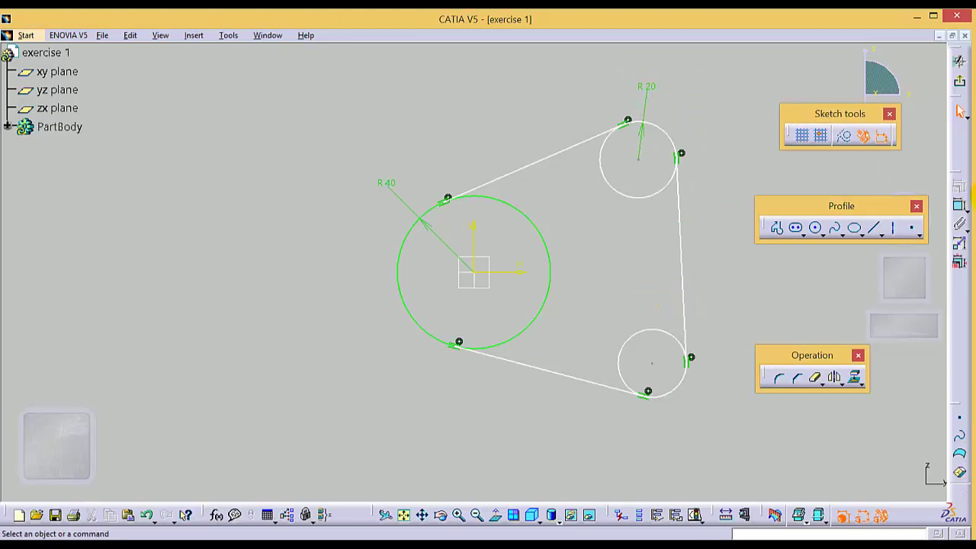
# - Add a radius dimension to the lower right circle and set it to 20 mm
pyautogui.click(959, 206)
pyautogui.click(644, 334)
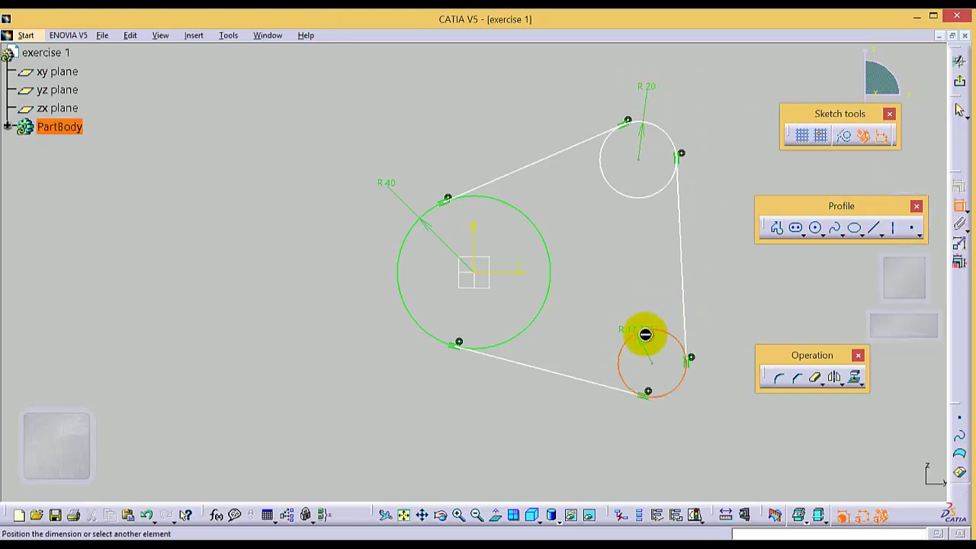
pyautogui.click(717, 396)
pyautogui.doubleClick(720, 397)
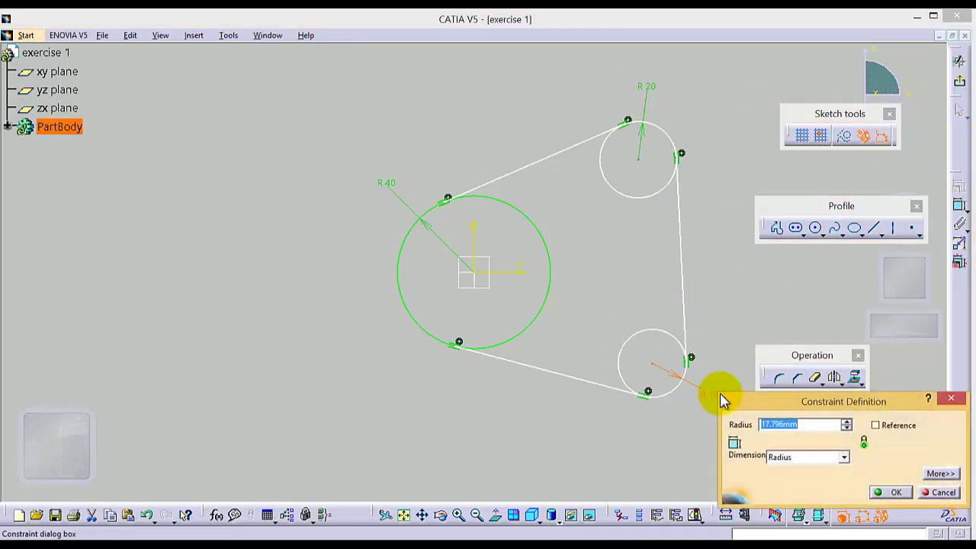
pyautogui.press('Return')
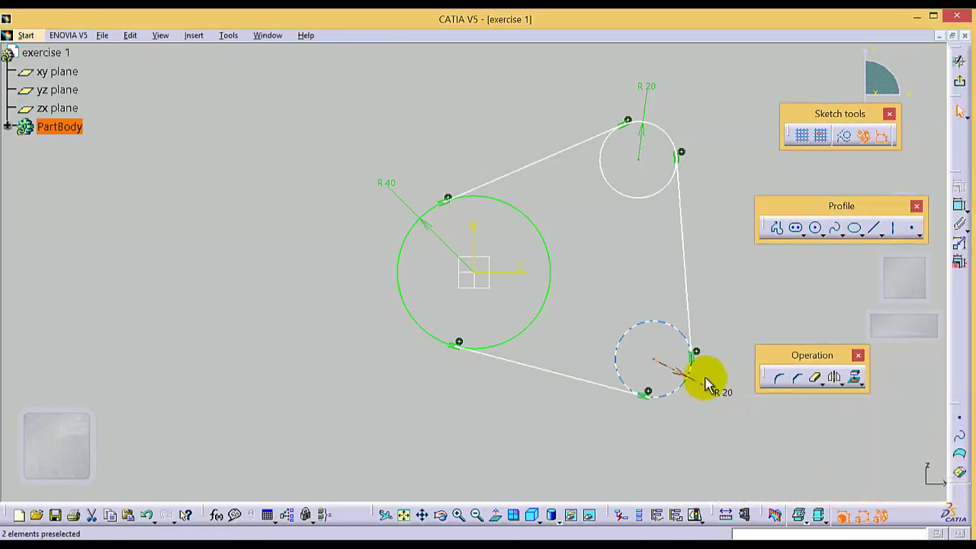
pyautogui.click(692, 426)
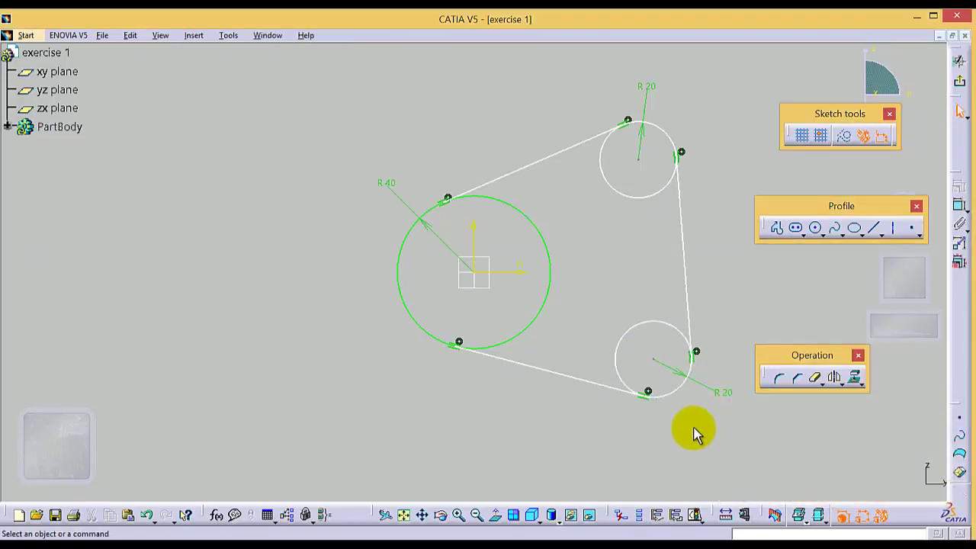
# - Apply a Vertical constraint to the line joining the two right circles
pyautogui.click(682, 240)
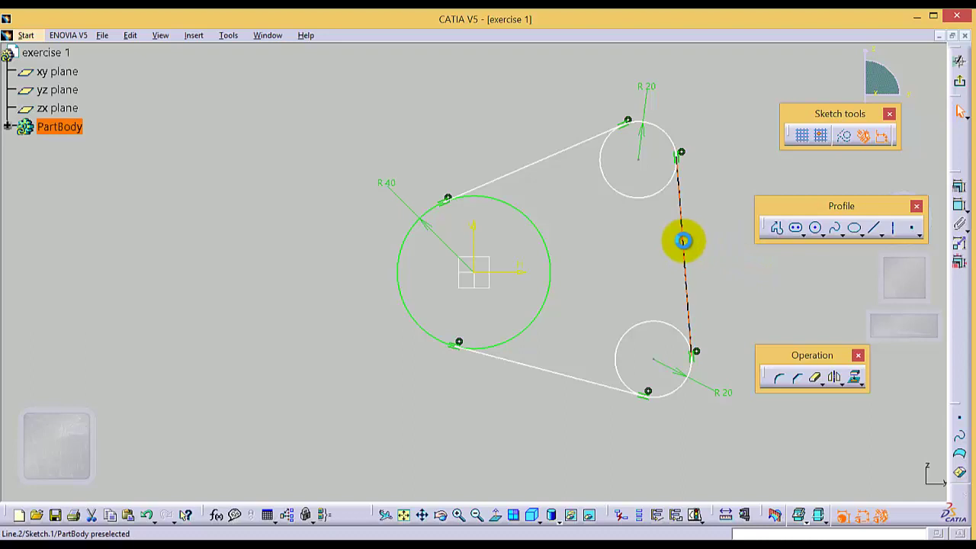
pyautogui.click(959, 189)
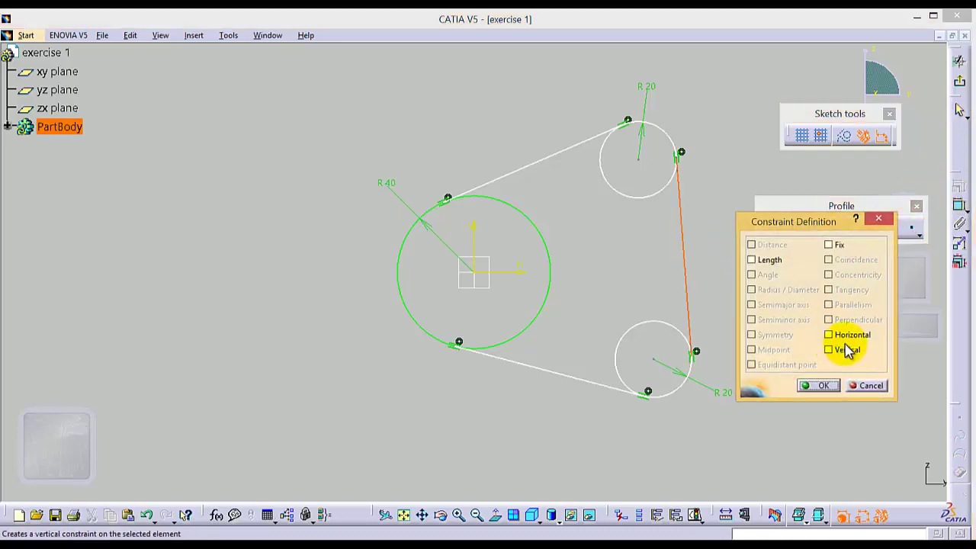
pyautogui.click(828, 349)
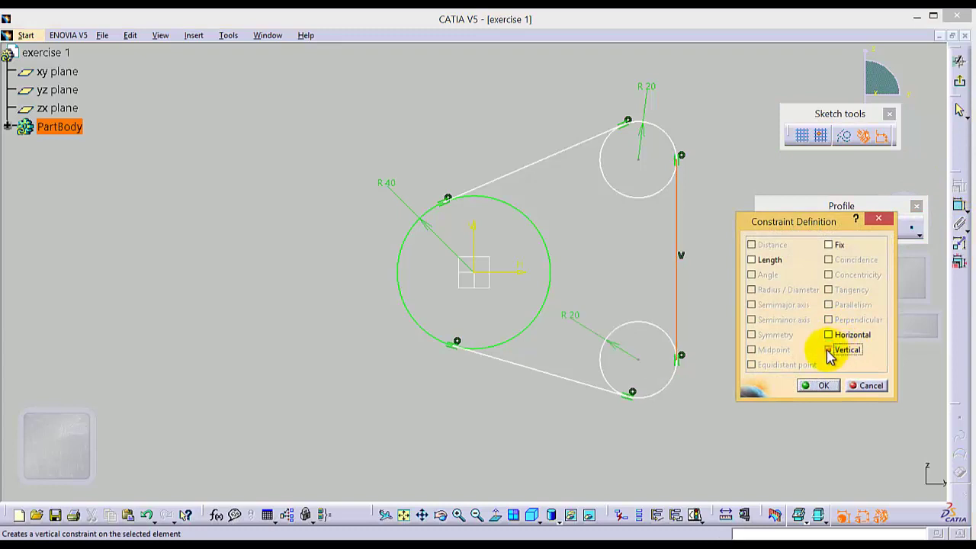
pyautogui.click(816, 385)
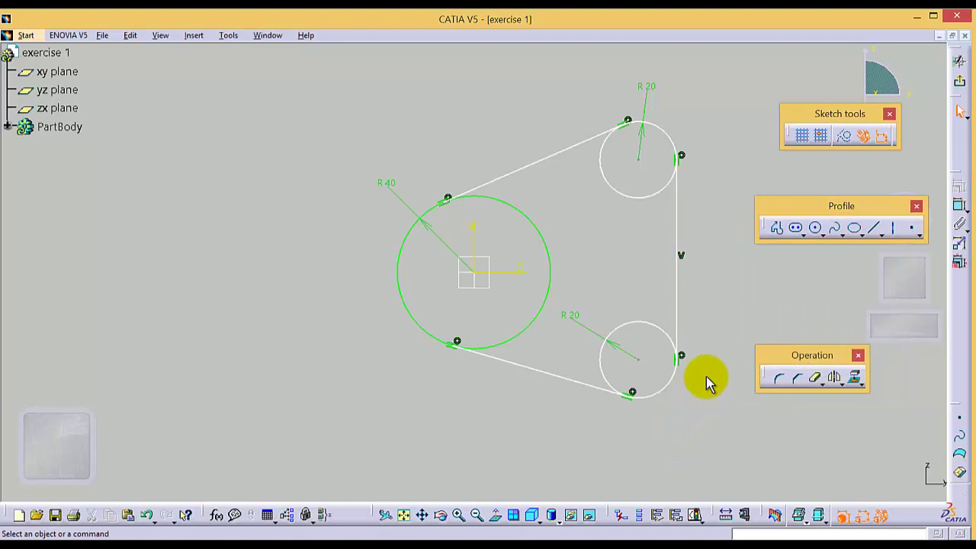
# - Dimension the vertical distance between the centres of the two right circles and set it to 160 mm
pyautogui.moveTo(706, 376); pyautogui.dragTo(561, 390, button='middle')
pyautogui.click(544, 174)
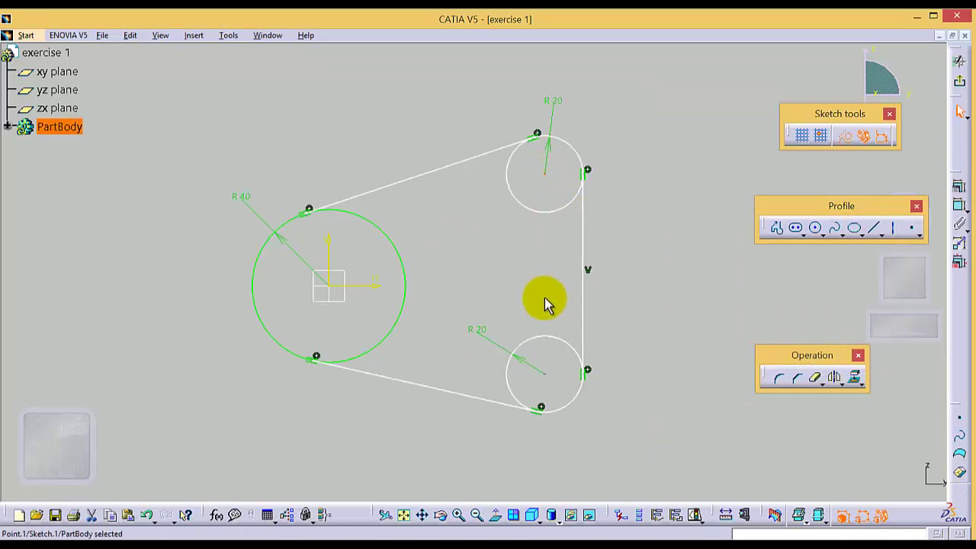
pyautogui.keyDown('ctrl'); pyautogui.click(543, 374); pyautogui.keyUp('ctrl')
pyautogui.click(957, 206)
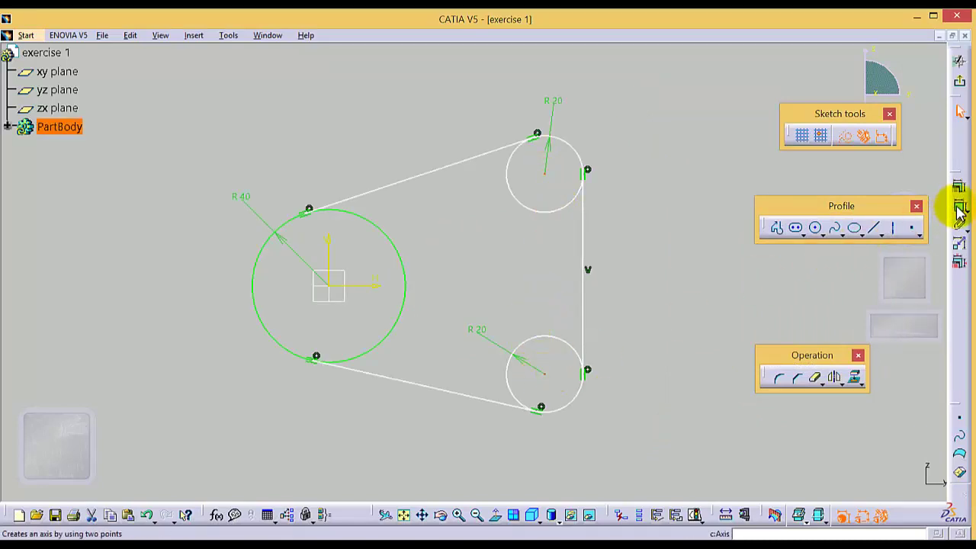
pyautogui.click(657, 274)
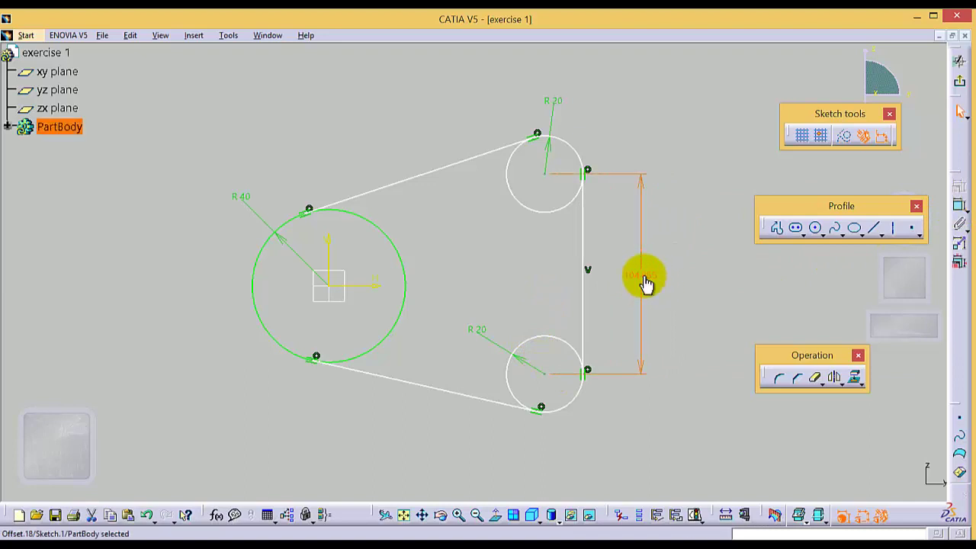
pyautogui.doubleClick(642, 278)
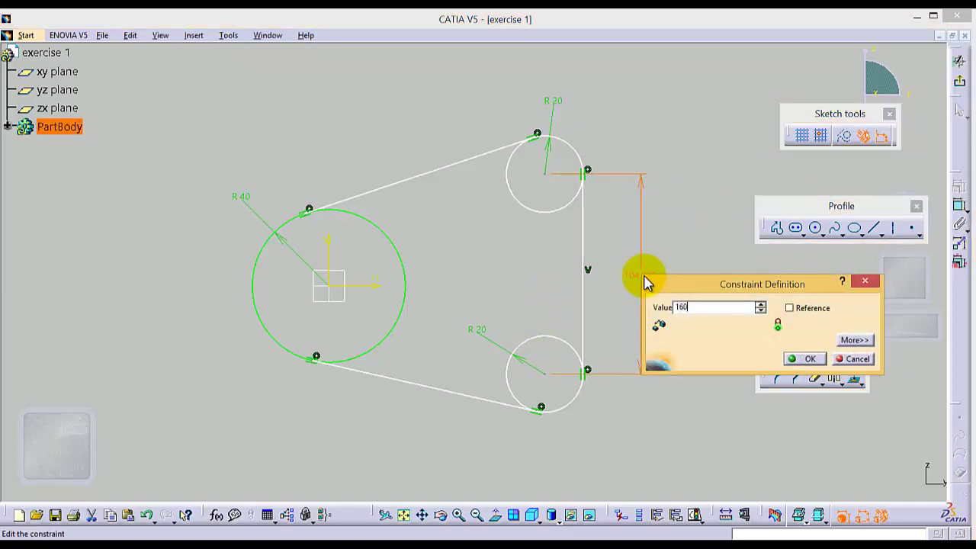
pyautogui.press('Return')
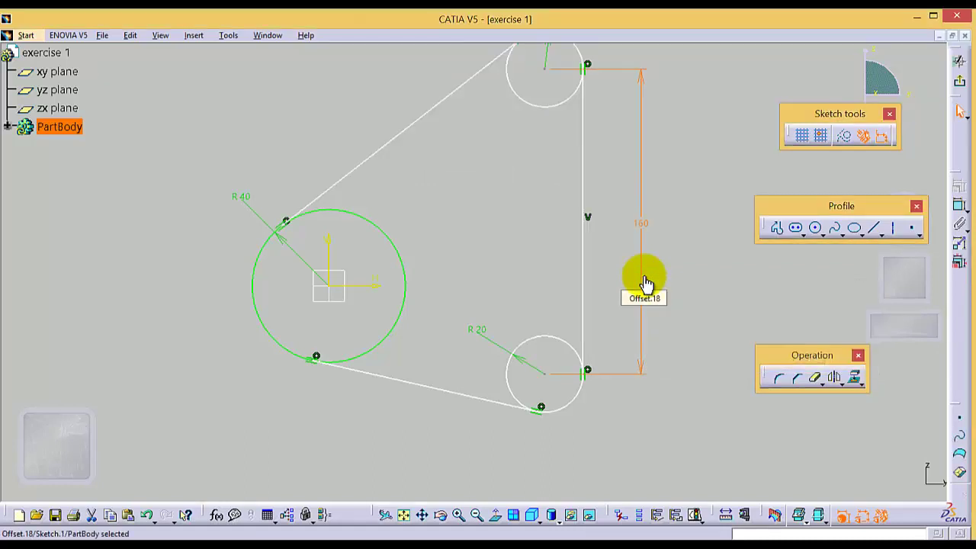
pyautogui.click(722, 286)
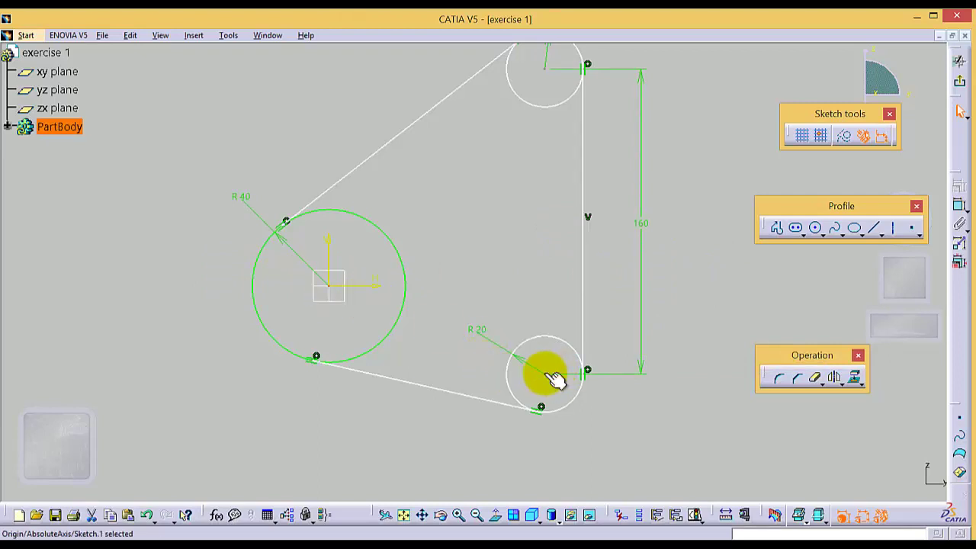
pyautogui.keyDown('ctrl'); pyautogui.click(573, 368); pyautogui.keyUp('ctrl')
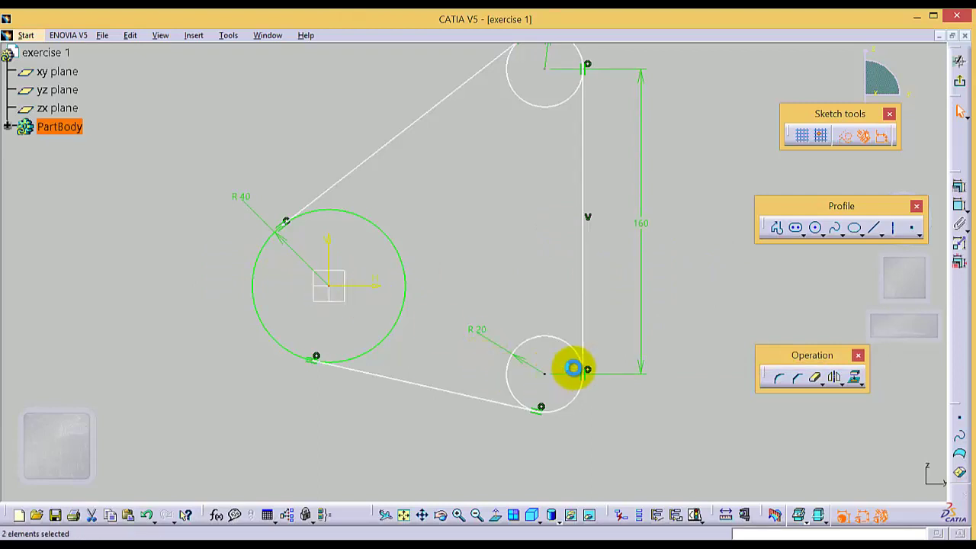
pyautogui.click(961, 213)
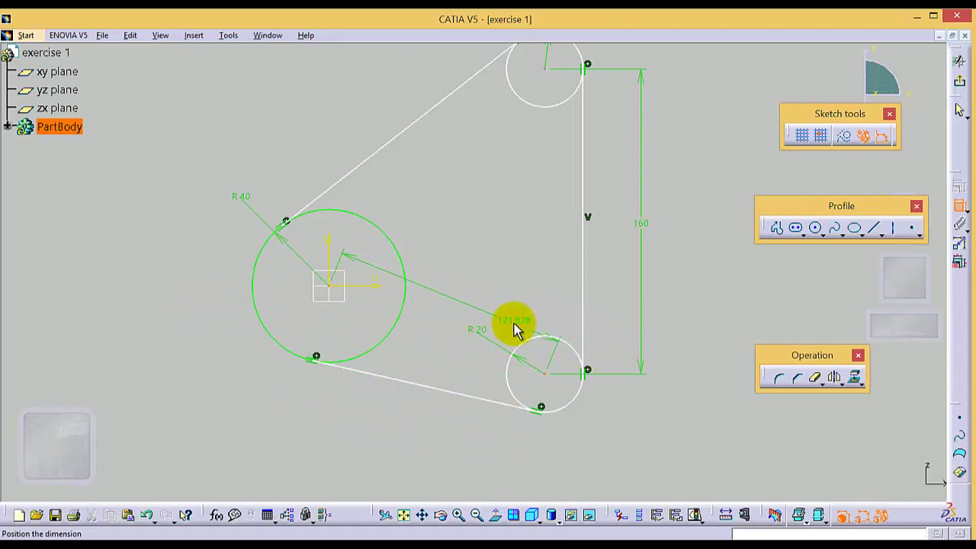
pyautogui.press('Escape')
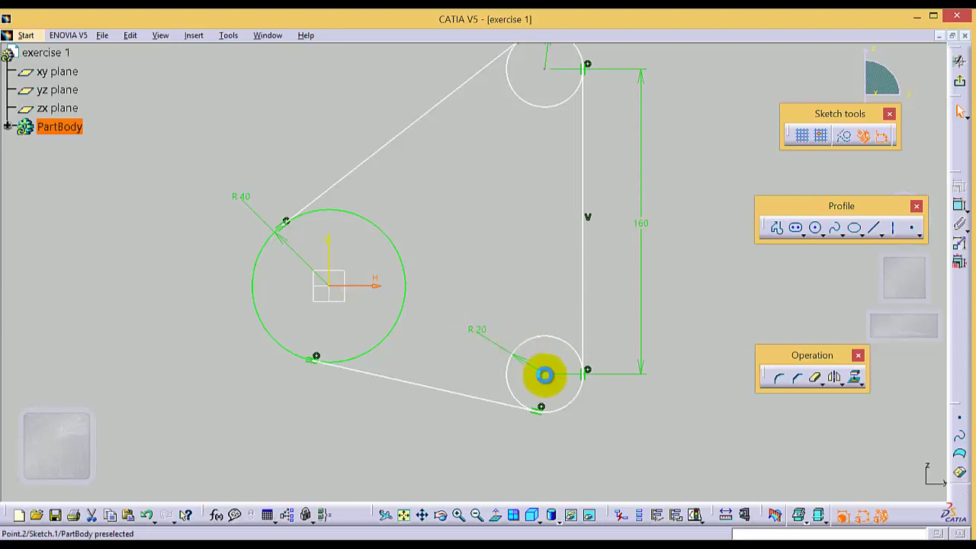
# - Dimension the vertical distance between the horizontal axis and the lower right circle's centre and set it to 80 mm
pyautogui.click(960, 206)
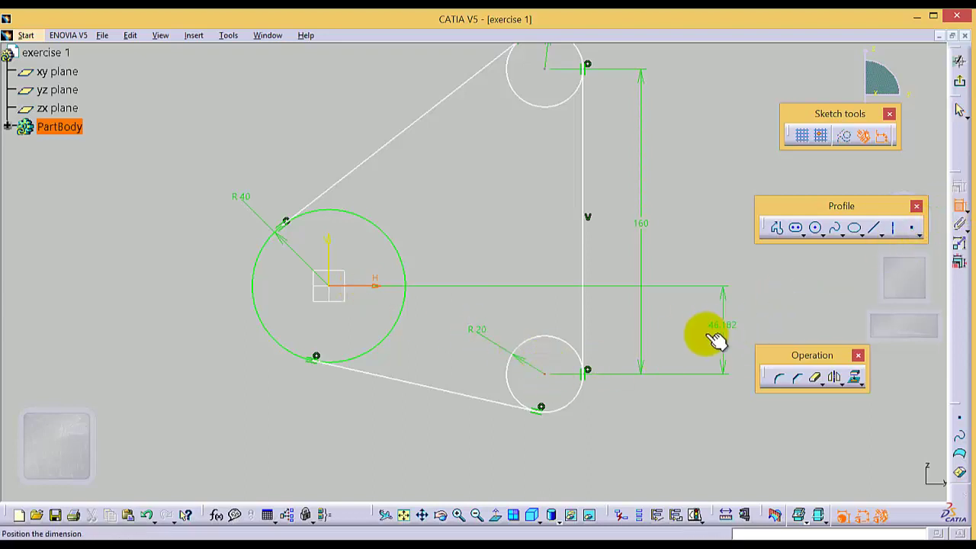
pyautogui.click(687, 336)
pyautogui.doubleClick(686, 334)
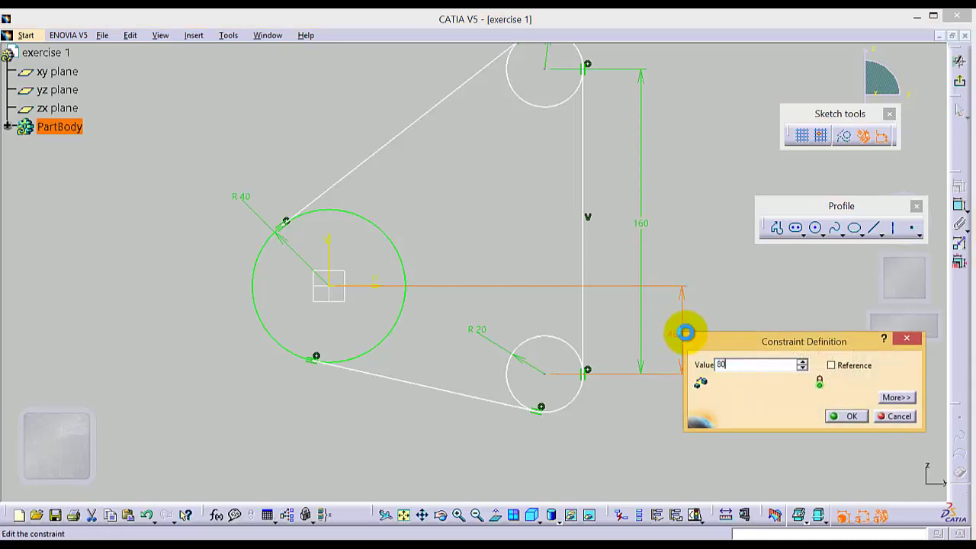
pyautogui.write('80')
pyautogui.press('Return')
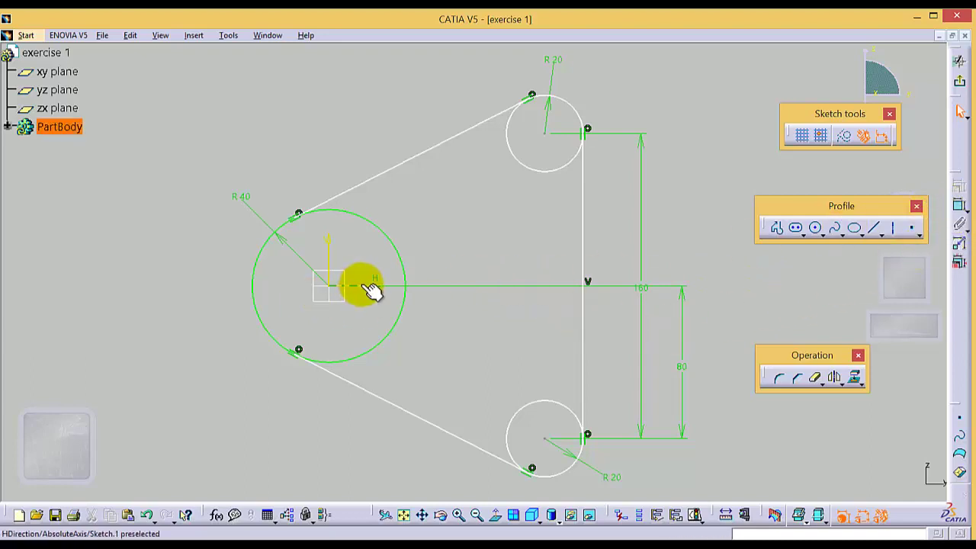
# - Dimension the horizontal distance between the vertical axis and the lower right circle's centre and set it to 130 mm
pyautogui.click(328, 257)
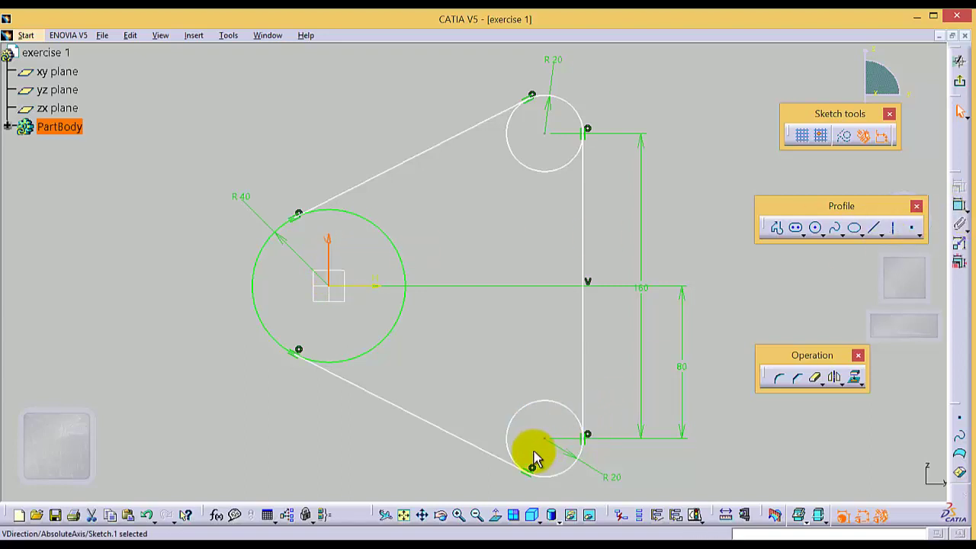
pyautogui.keyDown('ctrl'); pyautogui.click(544, 437); pyautogui.keyUp('ctrl')
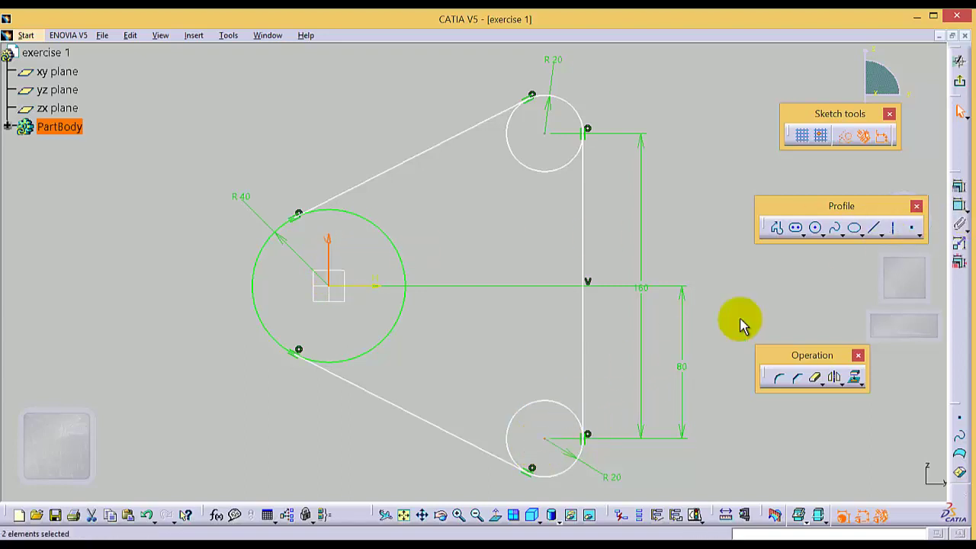
pyautogui.click(958, 210)
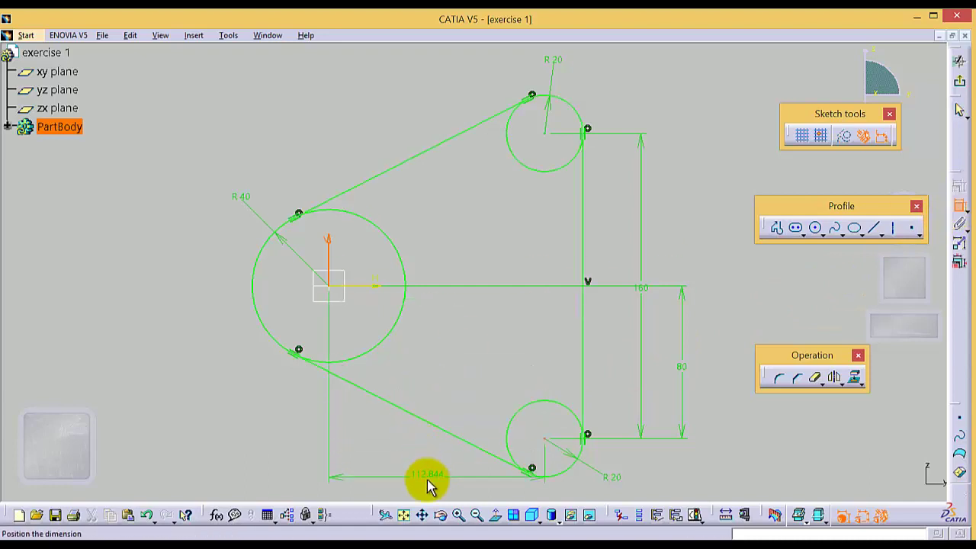
pyautogui.click(428, 476)
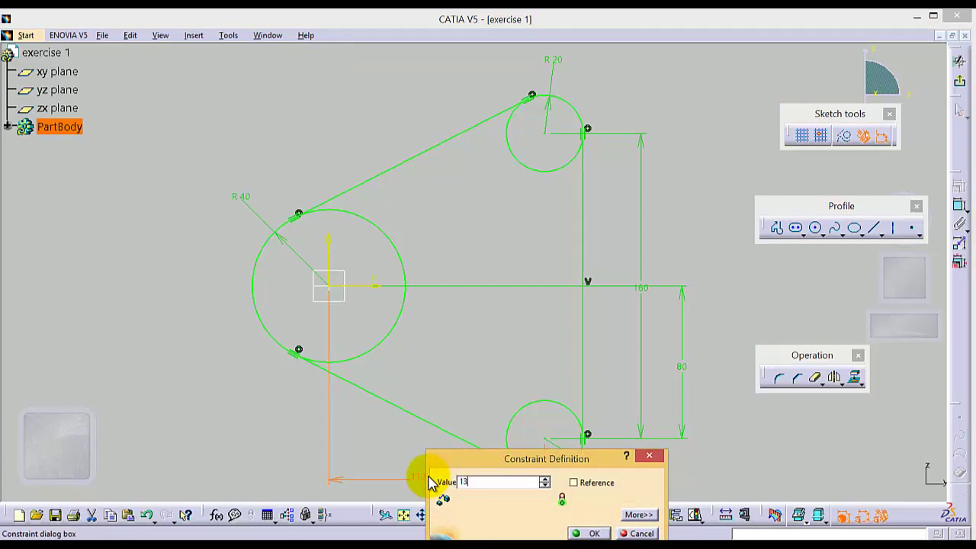
pyautogui.press('Return')
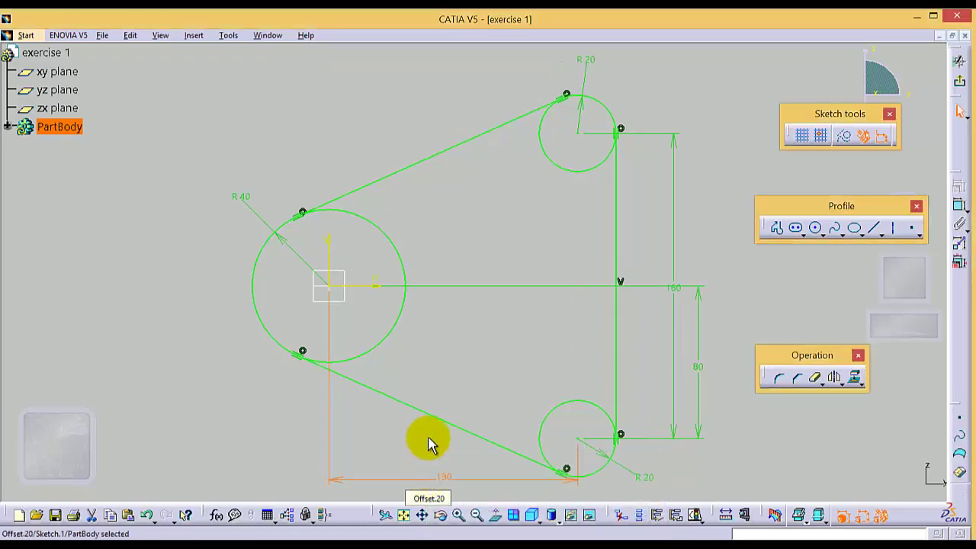
# - Try to dimension the horizontal distance between the origin and the vertical line joining the two right circles
pyautogui.click(476, 515)
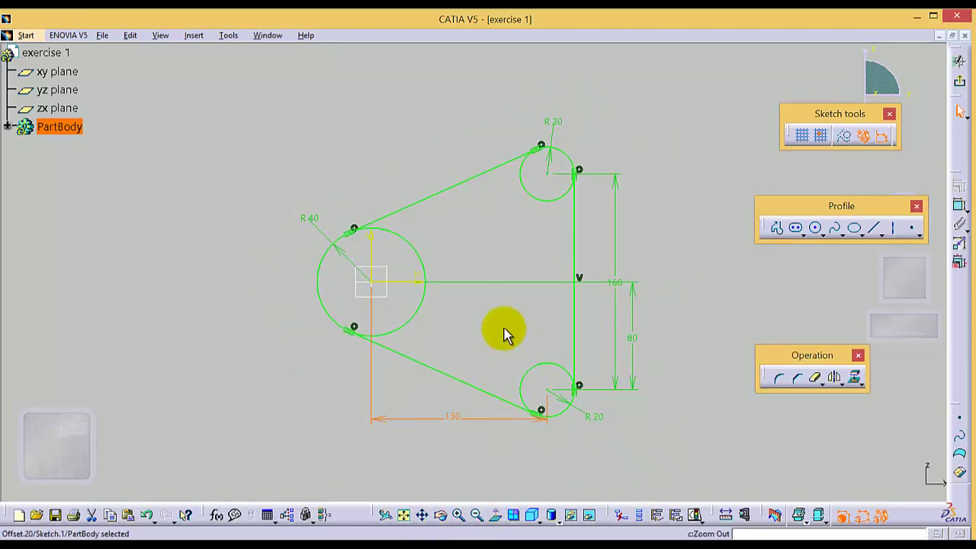
pyautogui.click(423, 515)
pyautogui.moveTo(473, 358)
pyautogui.mouseDown()
pyautogui.moveTo(513, 301)
pyautogui.moveTo(499, 304)
pyautogui.mouseUp()
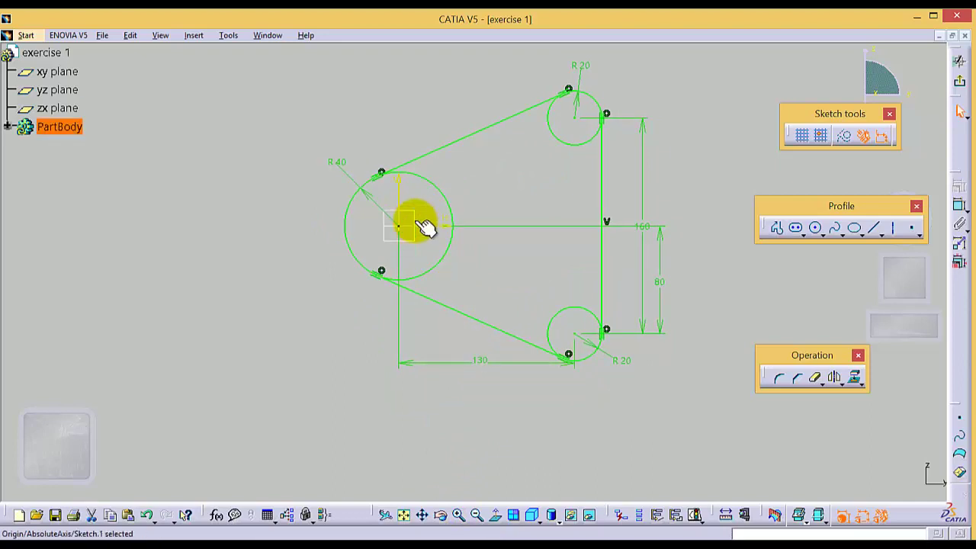
pyautogui.click(602, 183)
pyautogui.click(959, 205)
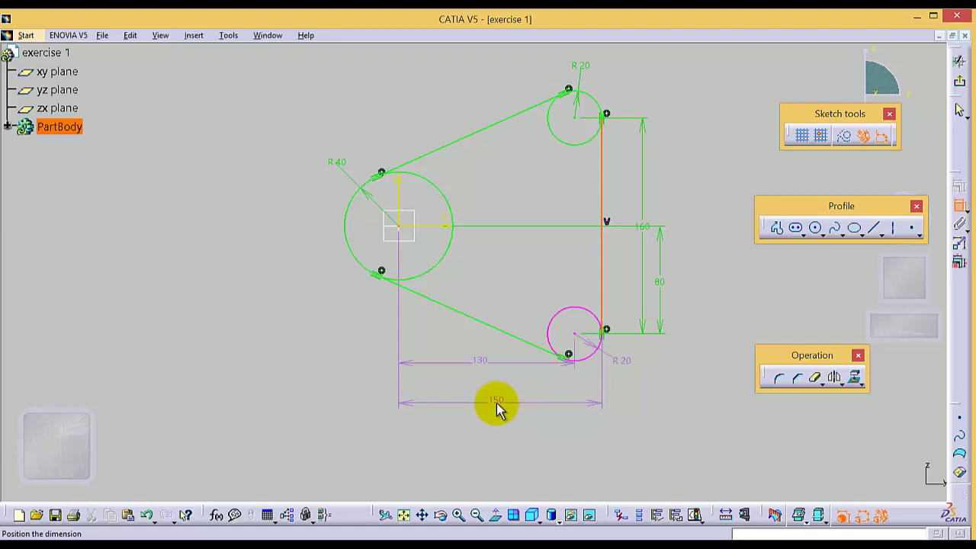
pyautogui.press('Escape')
pyautogui.press('Escape')
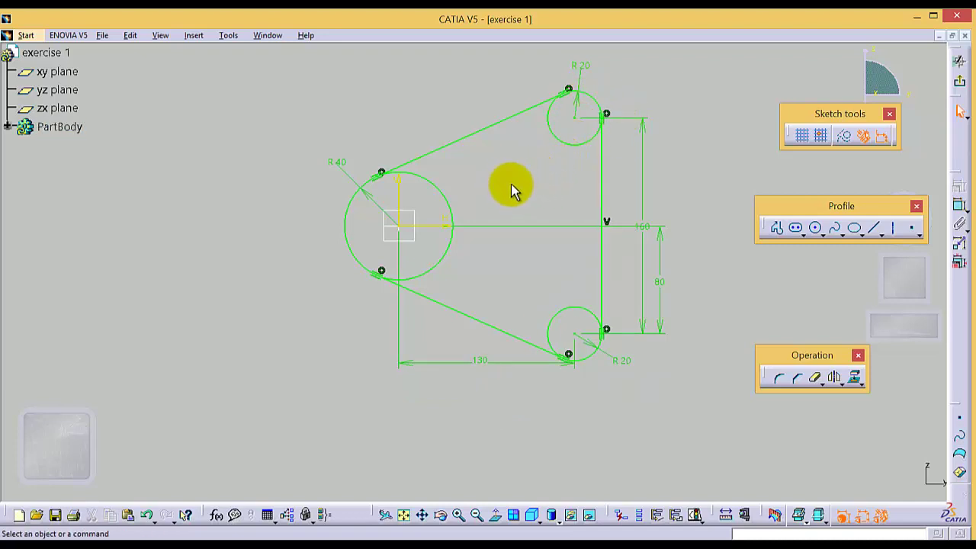
# - Quick Trim the inner portions of all three circles so only the outer arcs of the profile remain
pyautogui.click(818, 381)
pyautogui.click(446, 191)
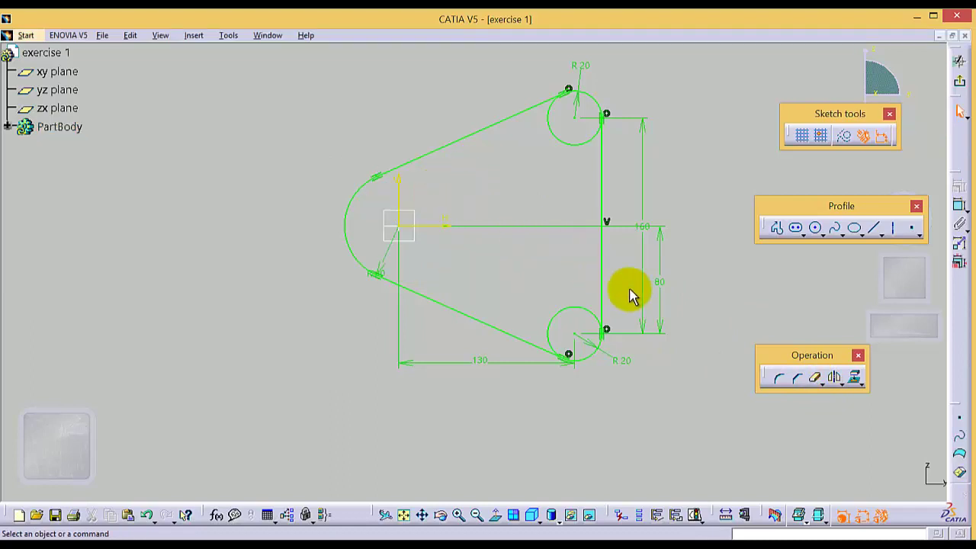
pyautogui.click(814, 377)
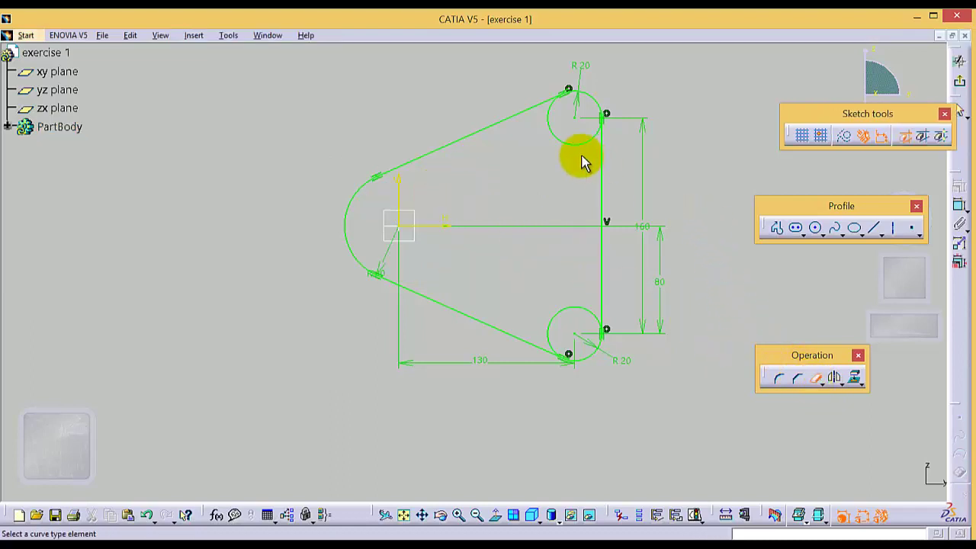
pyautogui.click(551, 131)
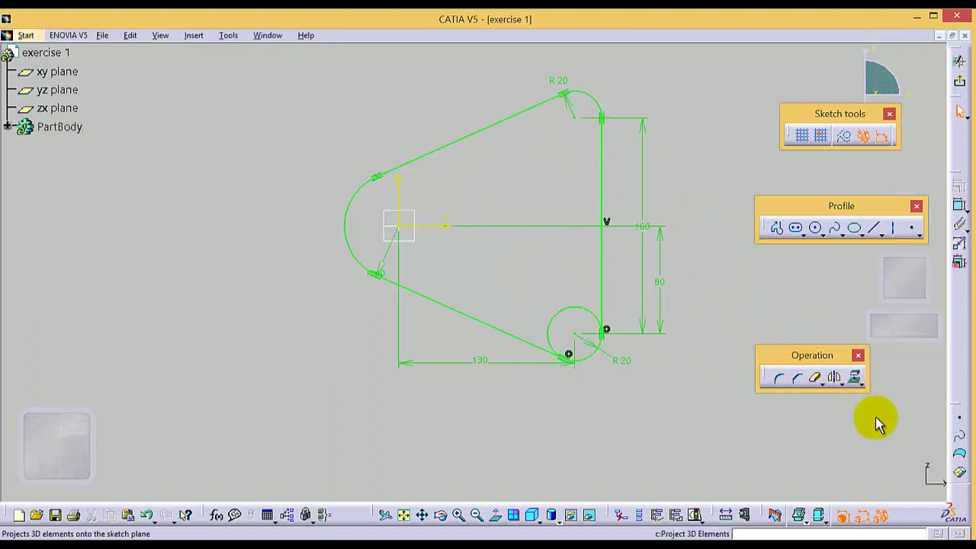
pyautogui.click(816, 379)
pyautogui.click(563, 312)
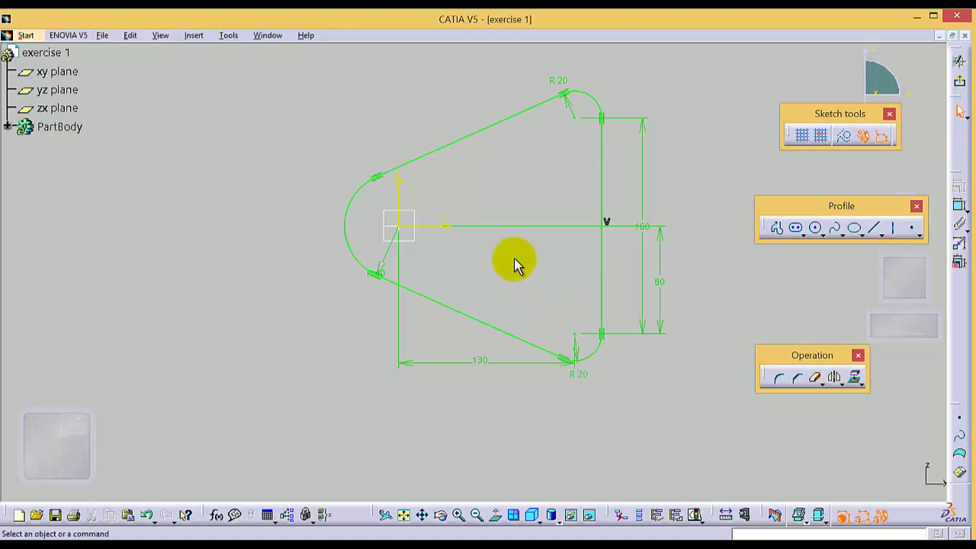
# - Draw a circle about 49 mm in diameter centred on the origin, inside the large left arc
pyautogui.click(816, 228)
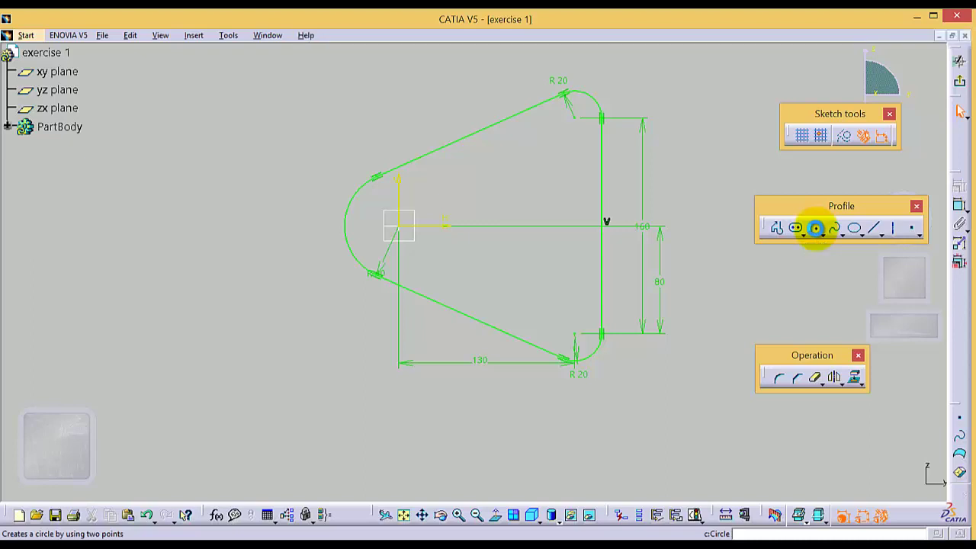
pyautogui.click(398, 225)
pyautogui.click(426, 209)
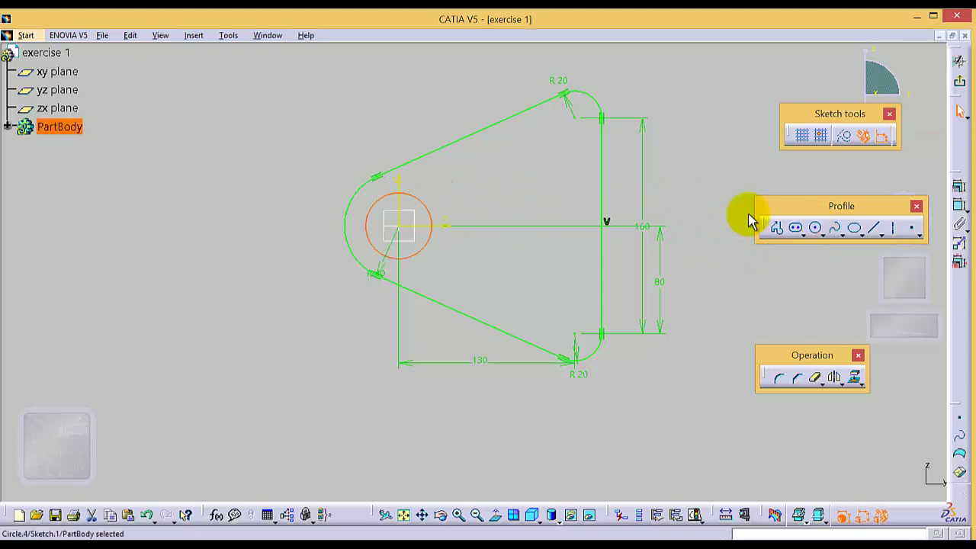
# - Draw a small circle at the centre of each of the two right corner arcs, the upper one about 22 mm in diameter
pyautogui.click(814, 227)
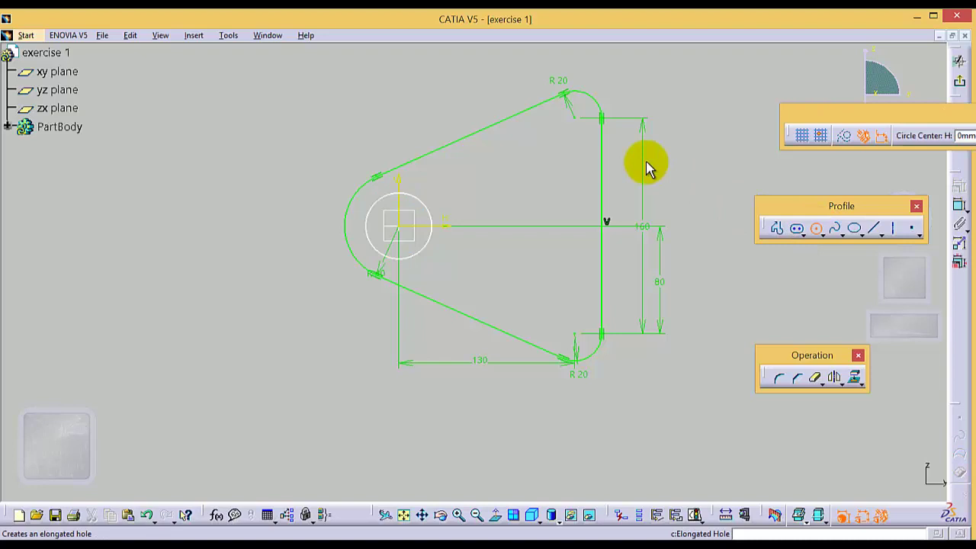
pyautogui.click(573, 116)
pyautogui.click(577, 103)
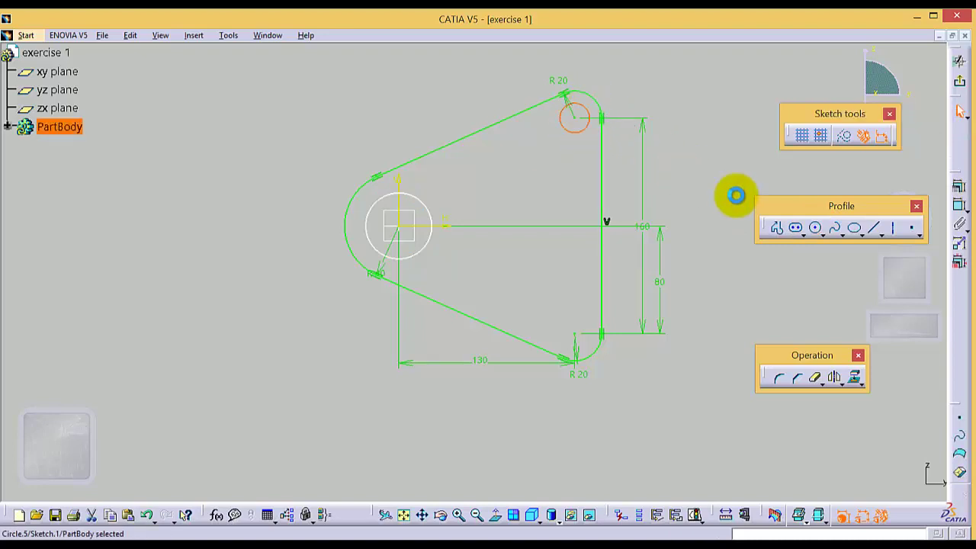
pyautogui.click(816, 228)
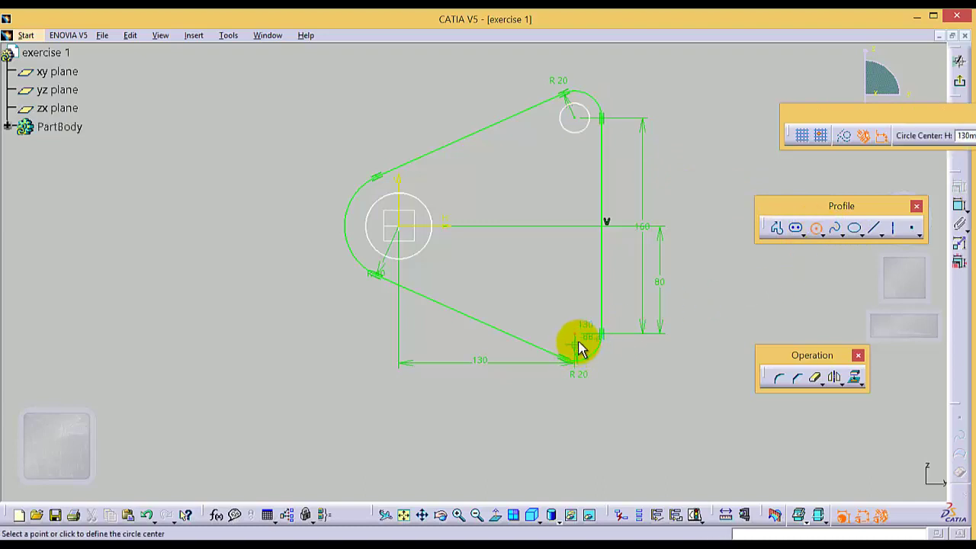
pyautogui.click(575, 335)
pyautogui.click(575, 319)
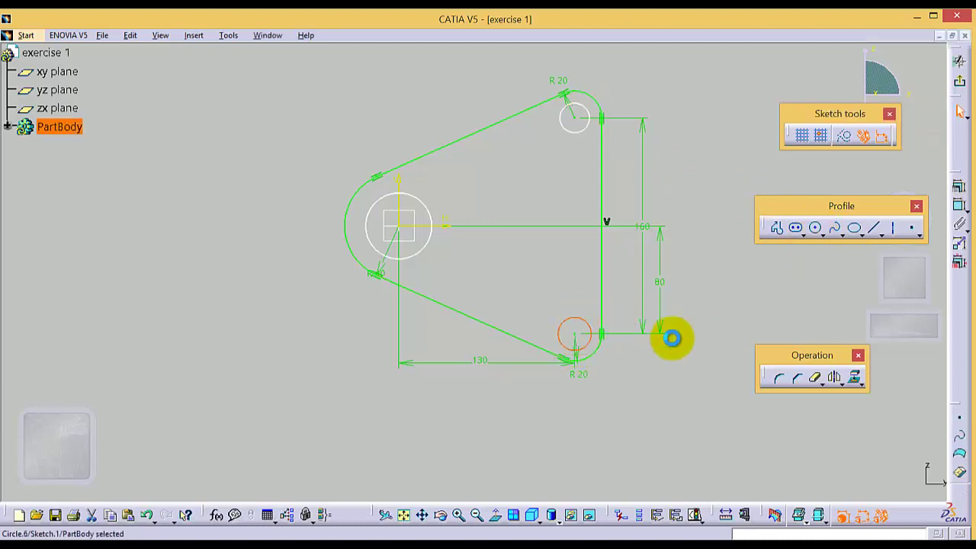
pyautogui.click(694, 376)
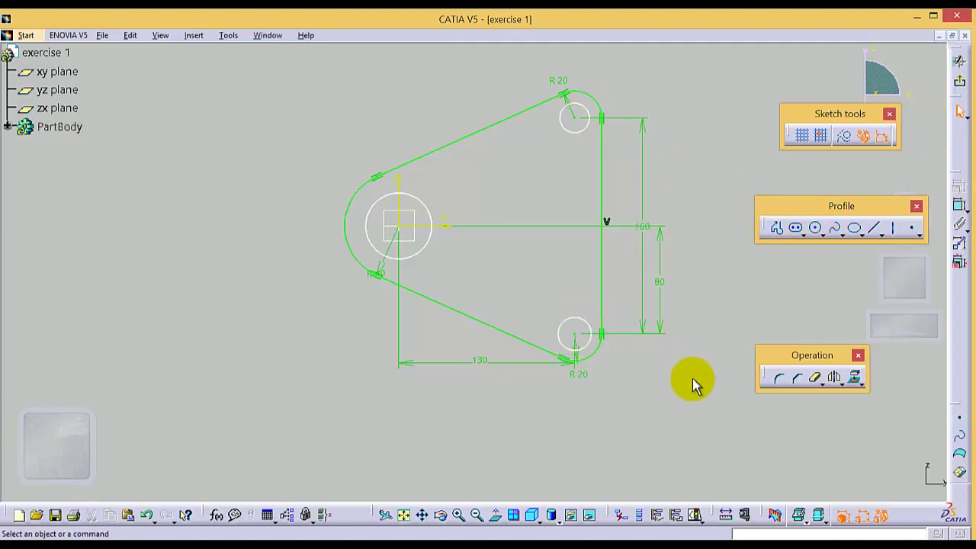
# - Add a dimension to the circle at the origin, change it to Diameter and set it to 60 mm
pyautogui.click(424, 200)
pyautogui.click(961, 188)
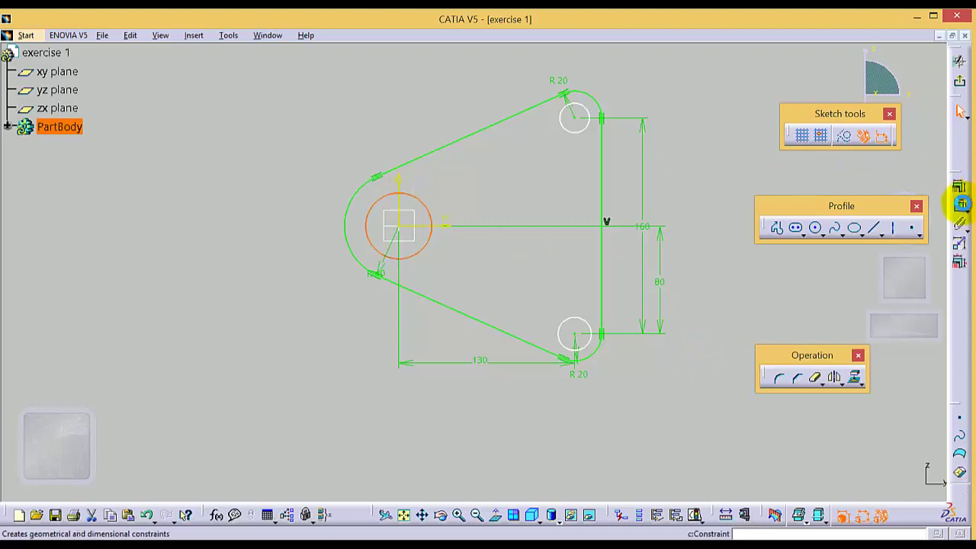
pyautogui.doubleClick(245, 136)
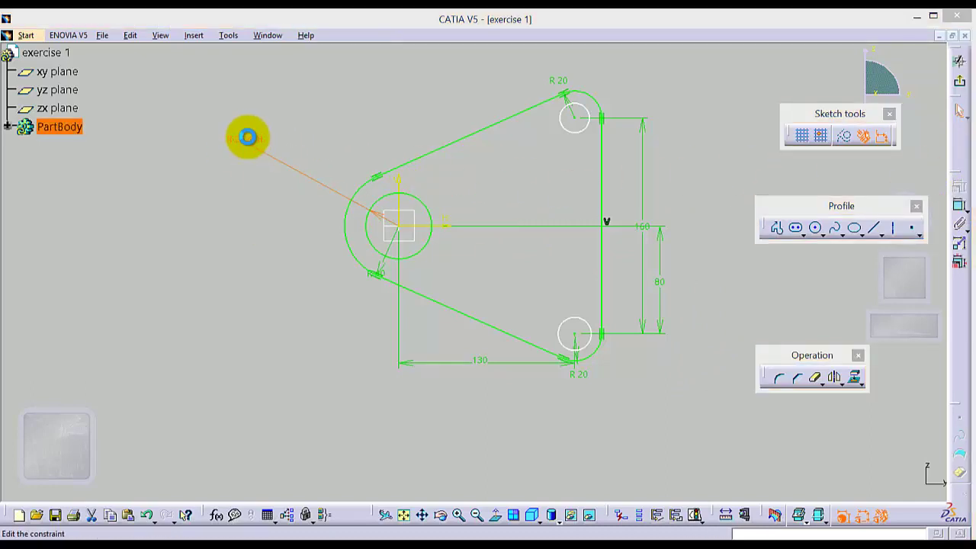
pyautogui.click(368, 200)
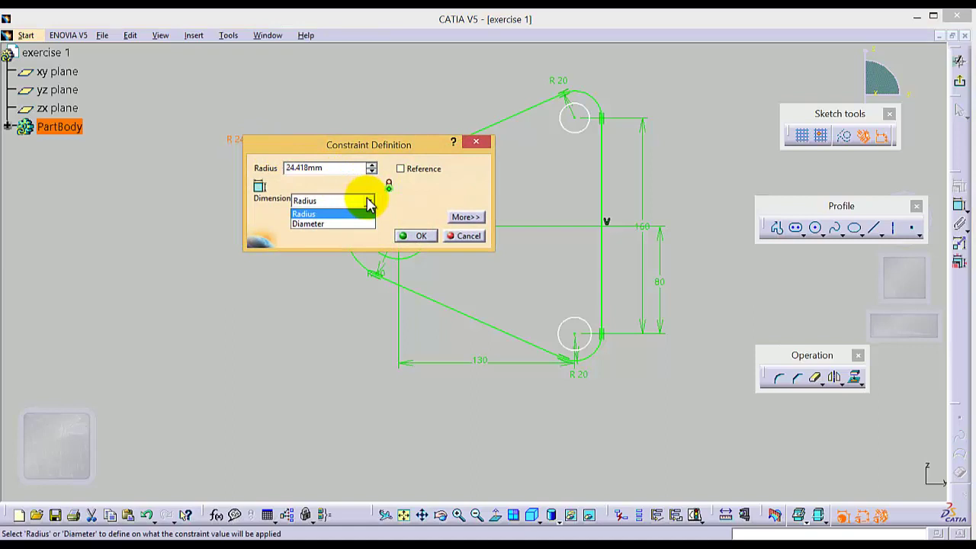
pyautogui.click(314, 223)
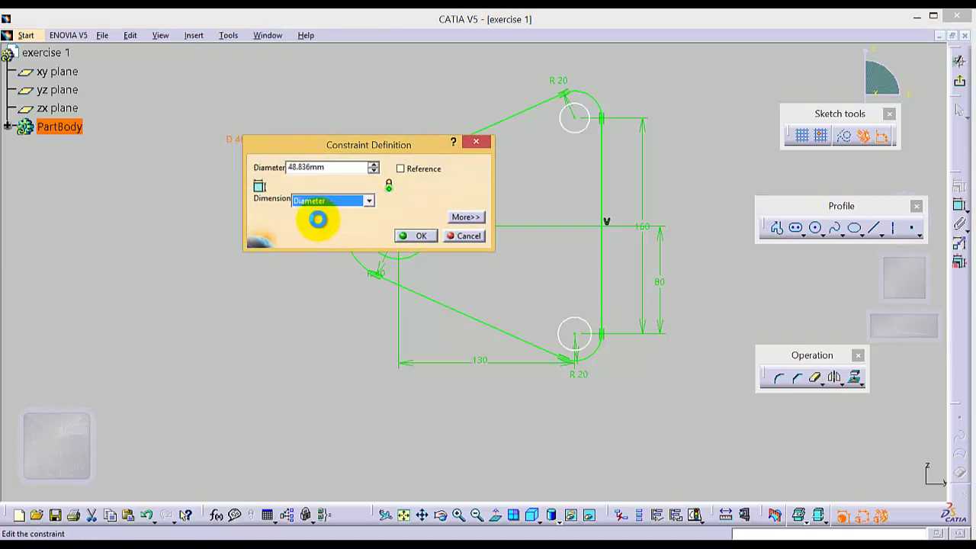
pyautogui.doubleClick(330, 169)
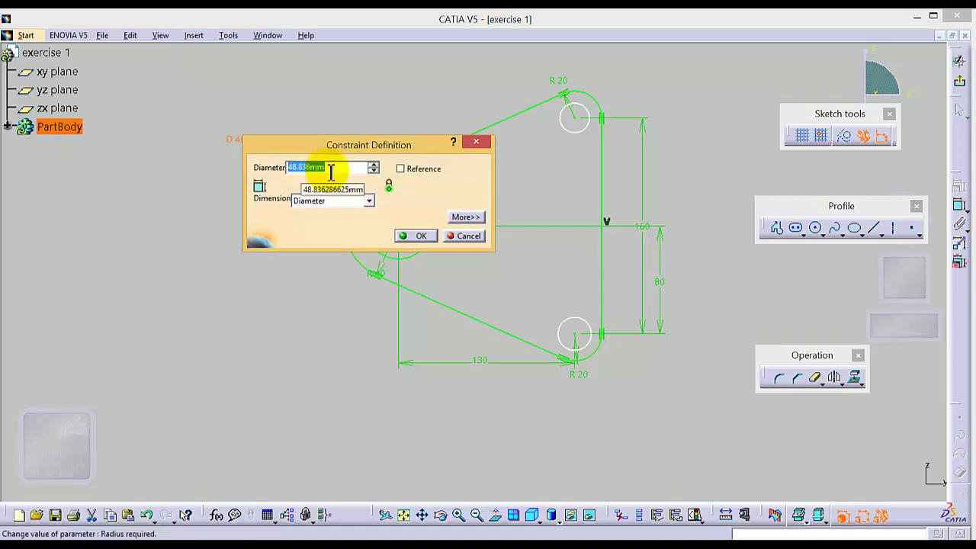
pyautogui.write('60')
pyautogui.press('Return')
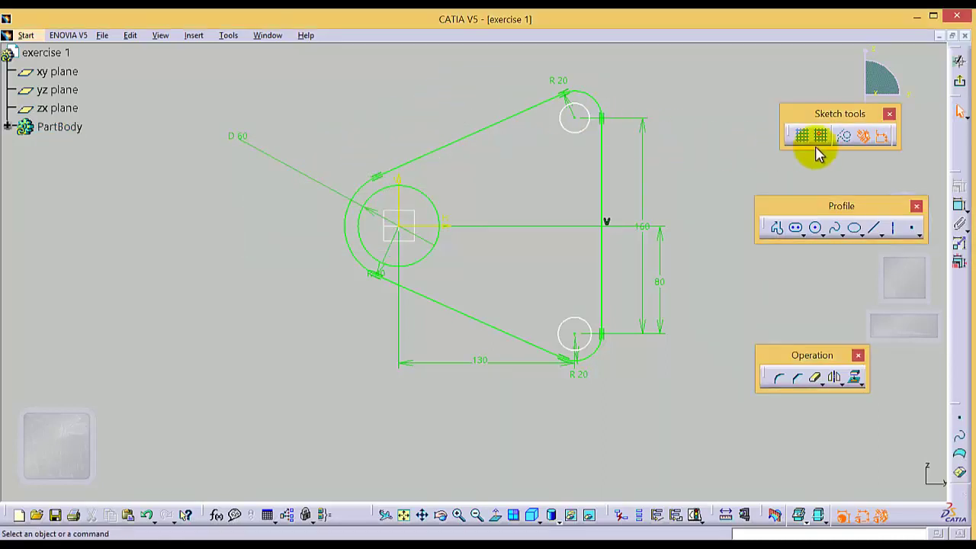
# - Add a diameter dimension to the upper right small circle and set it to 20 mm
pyautogui.click(569, 130)
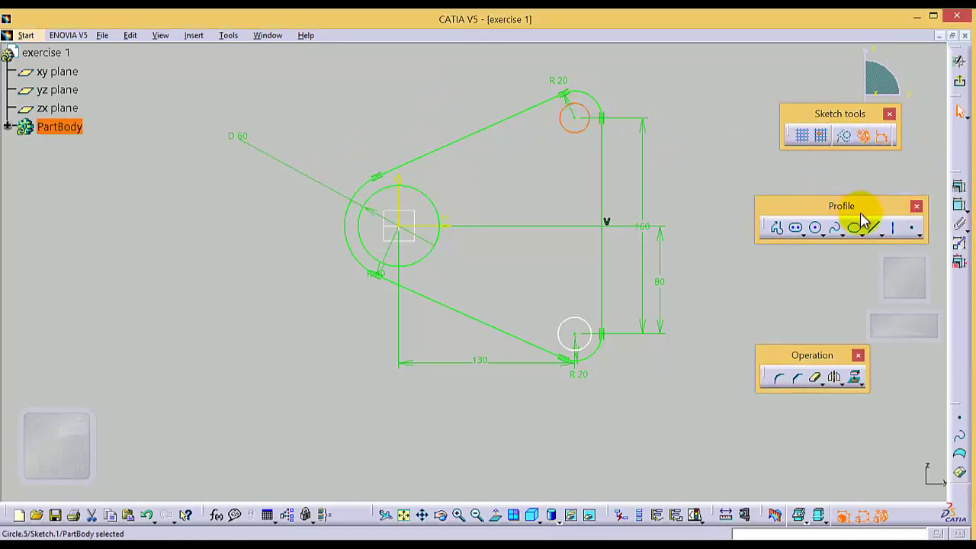
pyautogui.click(959, 204)
pyautogui.click(628, 51)
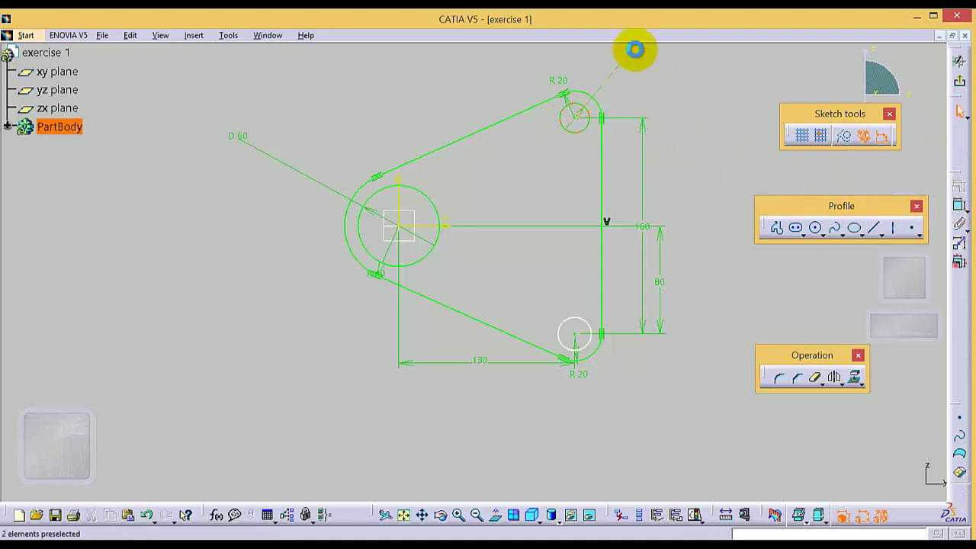
pyautogui.doubleClick(633, 52)
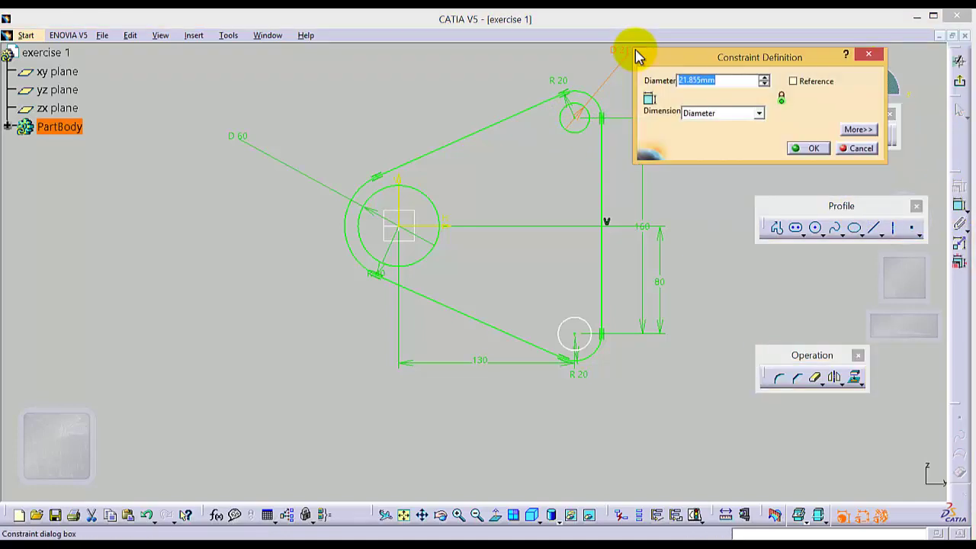
pyautogui.write('20')
pyautogui.press('Return')
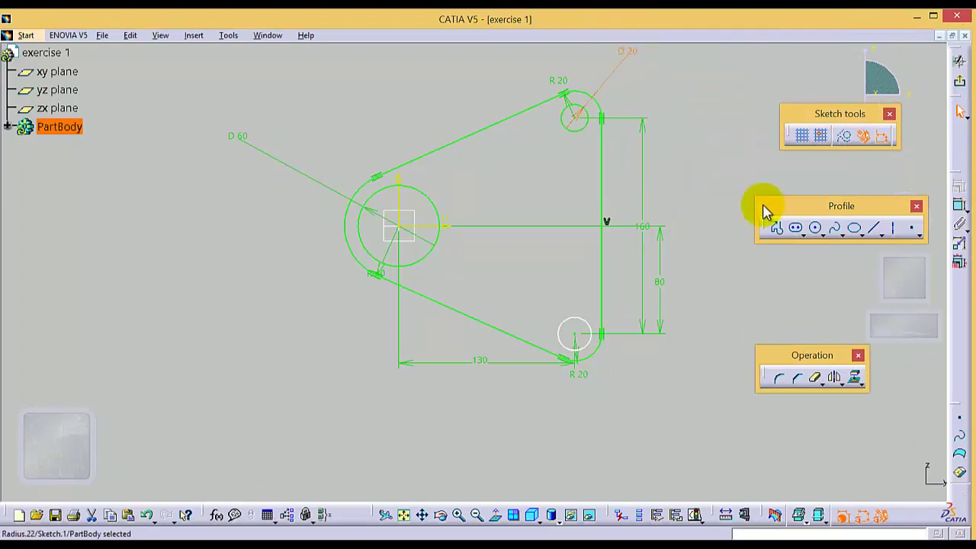
pyautogui.click(795, 227)
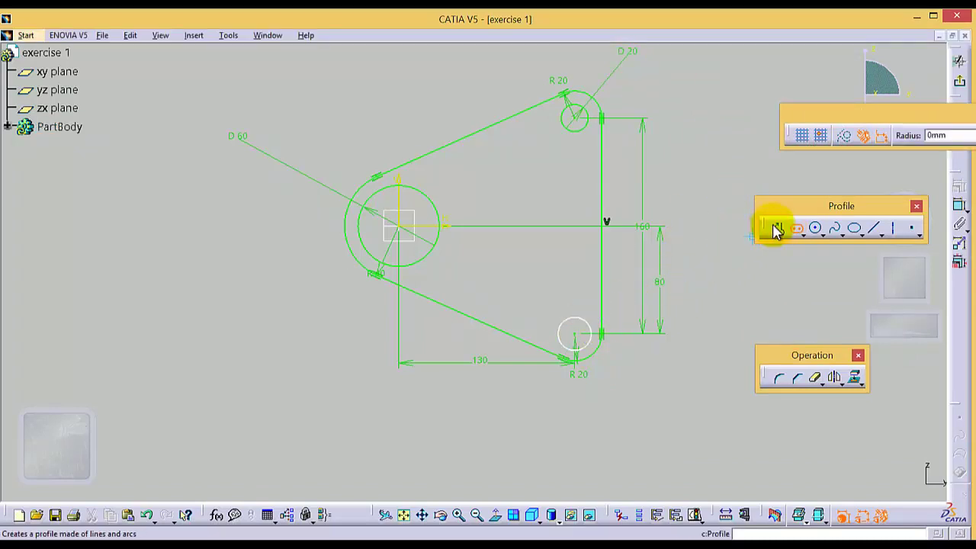
pyautogui.click(804, 232)
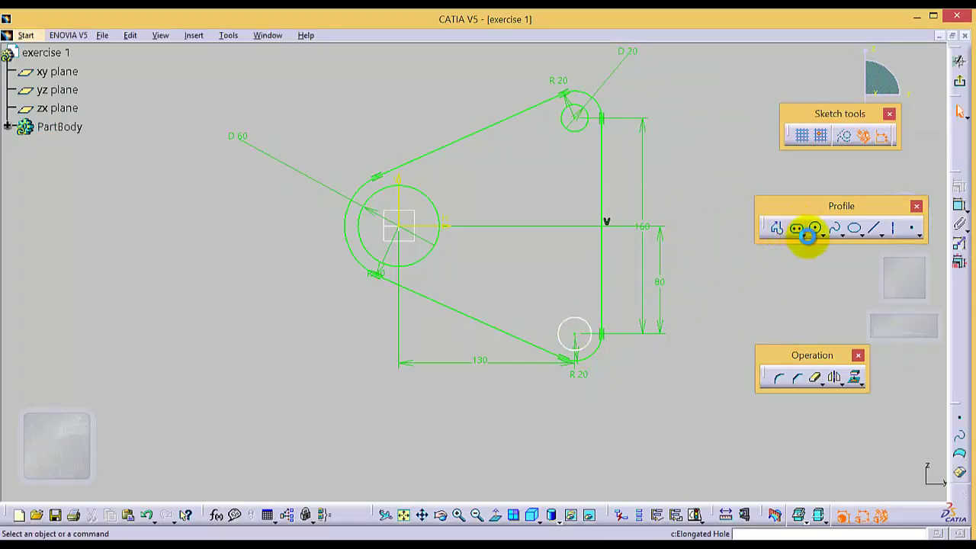
# - Add a diameter dimension to the lower right small circle and set it to 20 mm
pyautogui.click(583, 323)
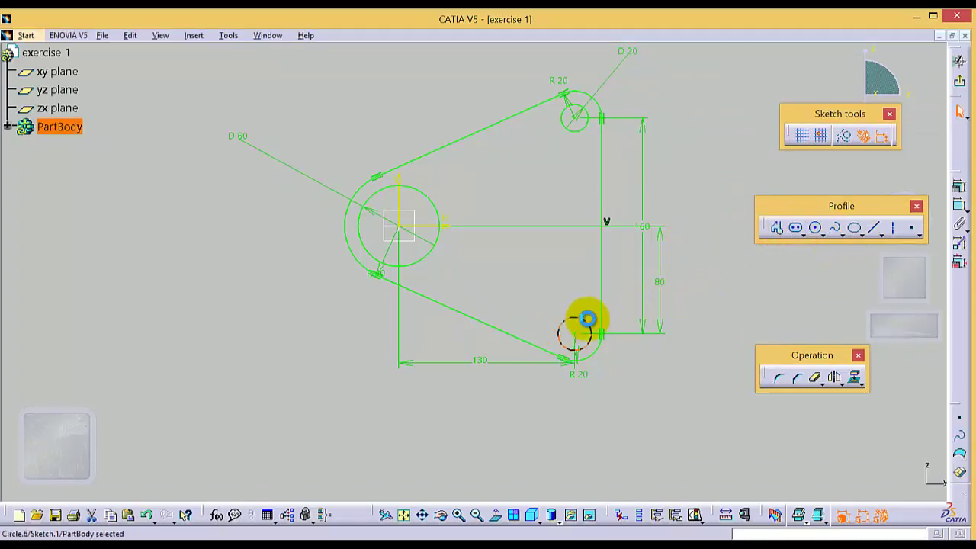
pyautogui.click(960, 209)
pyautogui.click(663, 386)
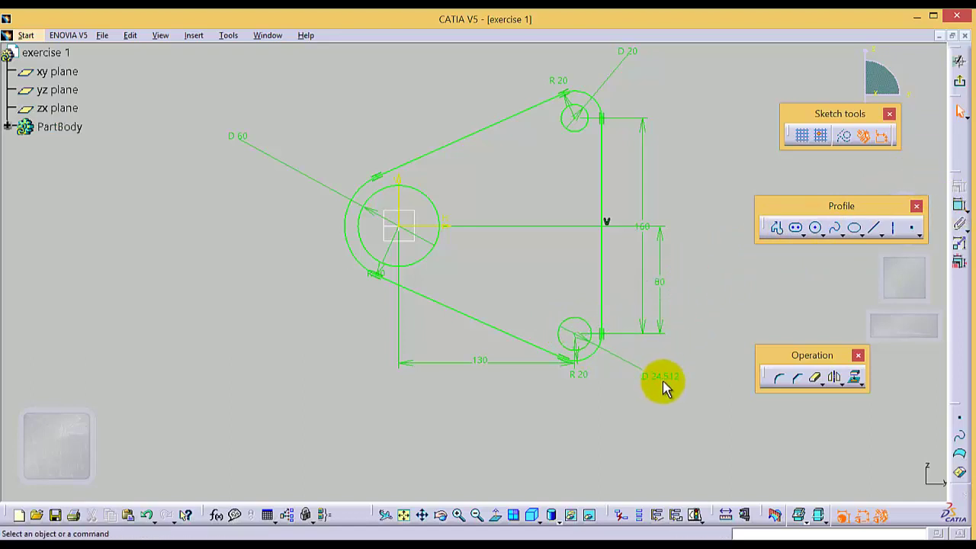
pyautogui.doubleClick(662, 377)
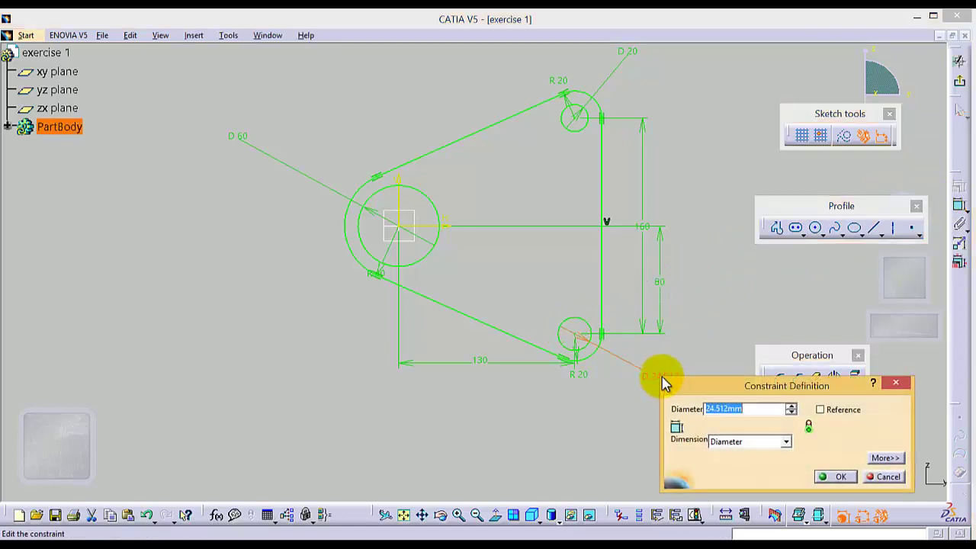
pyautogui.press('Return')
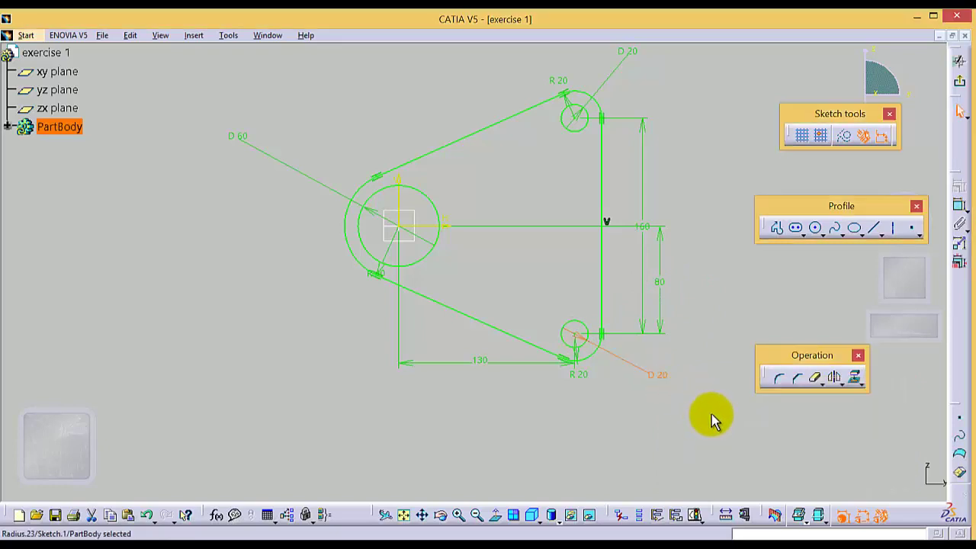
# - Exit the sketch and extrude the profile with its three holes as a 35 mm pad
pyautogui.click(961, 84)
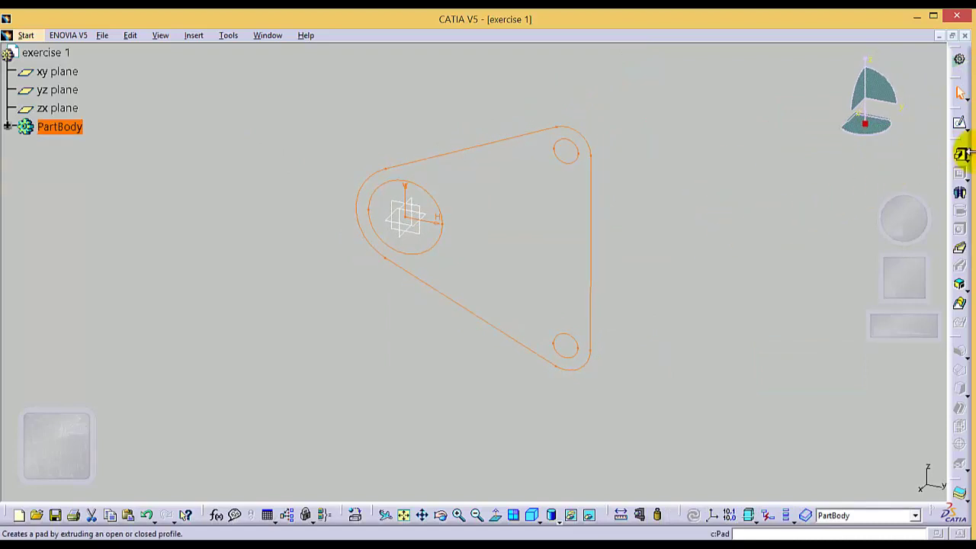
pyautogui.click(960, 154)
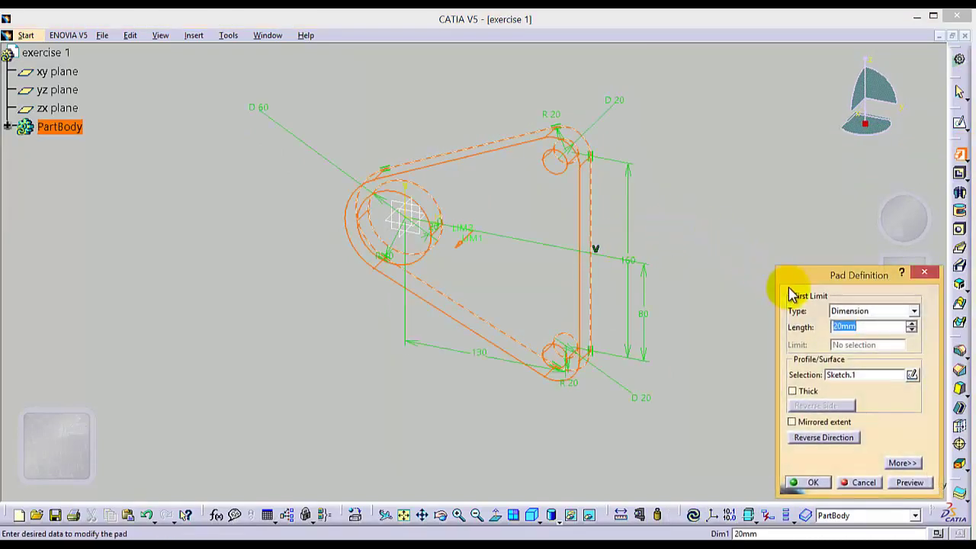
pyautogui.write('35')
pyautogui.press('Return')
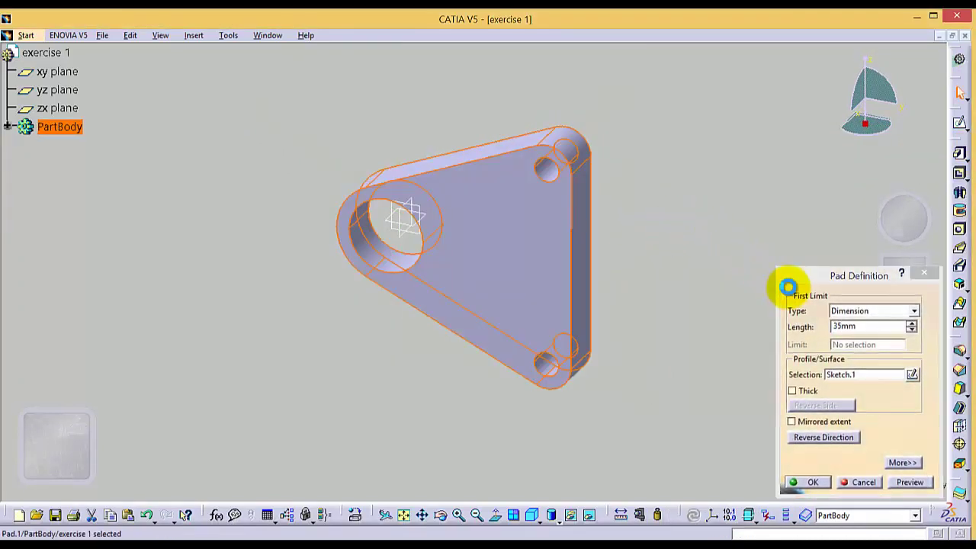
pyautogui.click(767, 285)
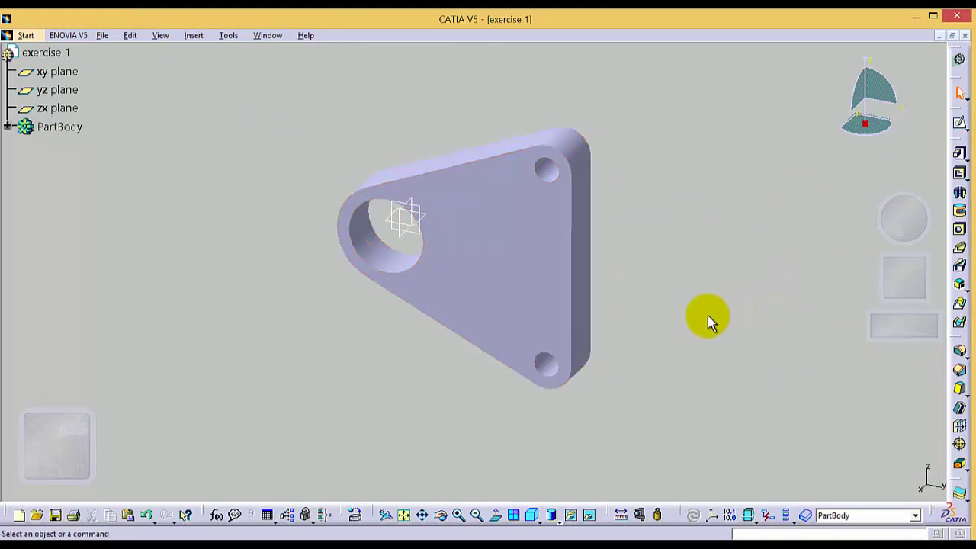